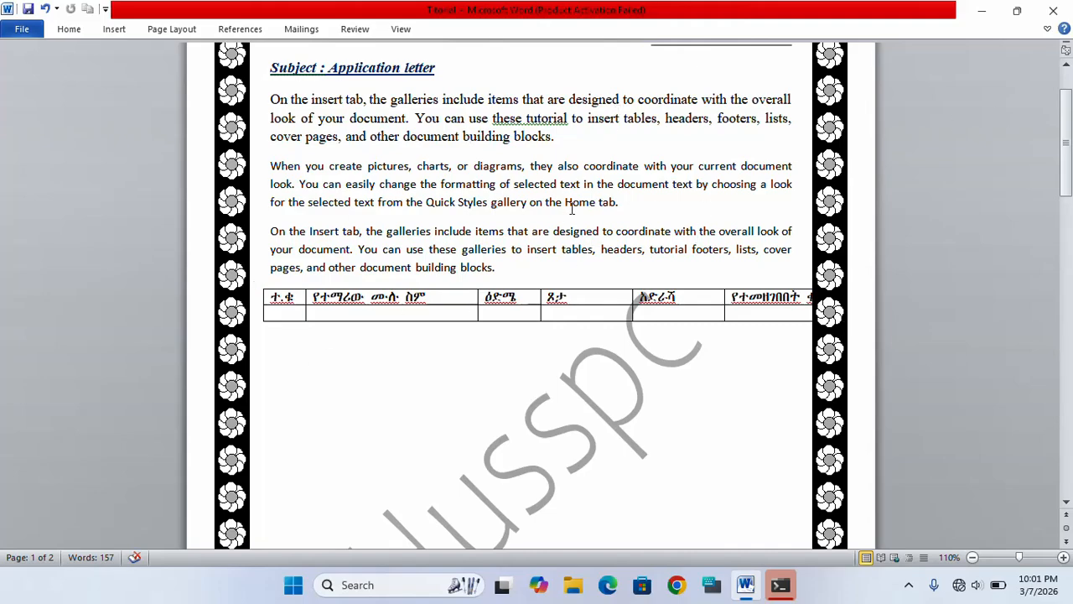
- Look over the application letter, its table and the picture below, and bring the font formatting commands into view
{"action": "scroll", "coordinate": [541, 243], "scroll_direction": "up", "scroll_amount": 2}
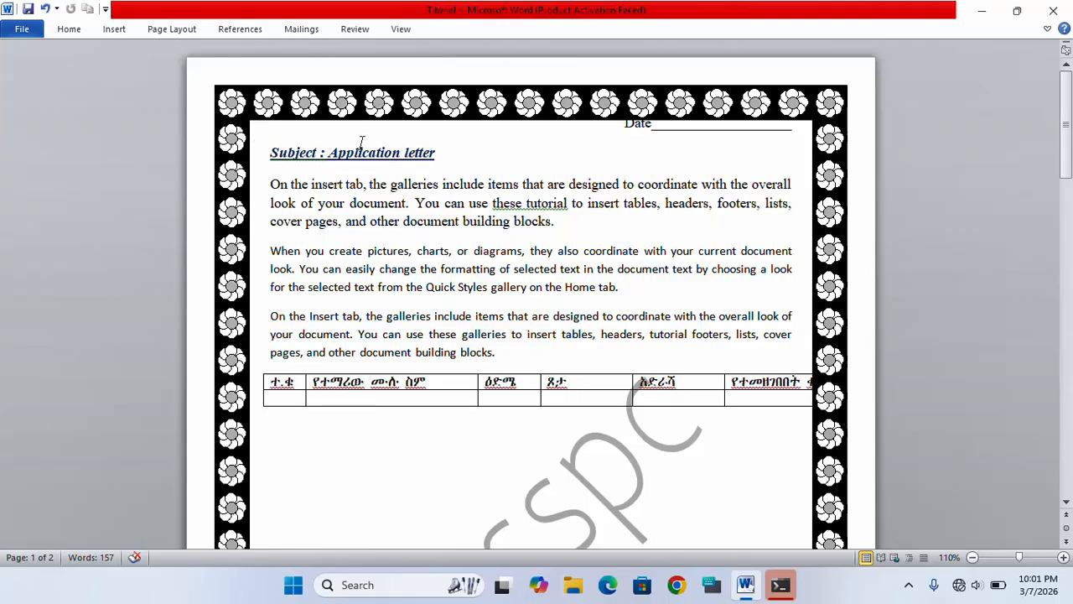
{"action": "scroll", "coordinate": [430, 243], "scroll_direction": "down", "scroll_amount": 4}
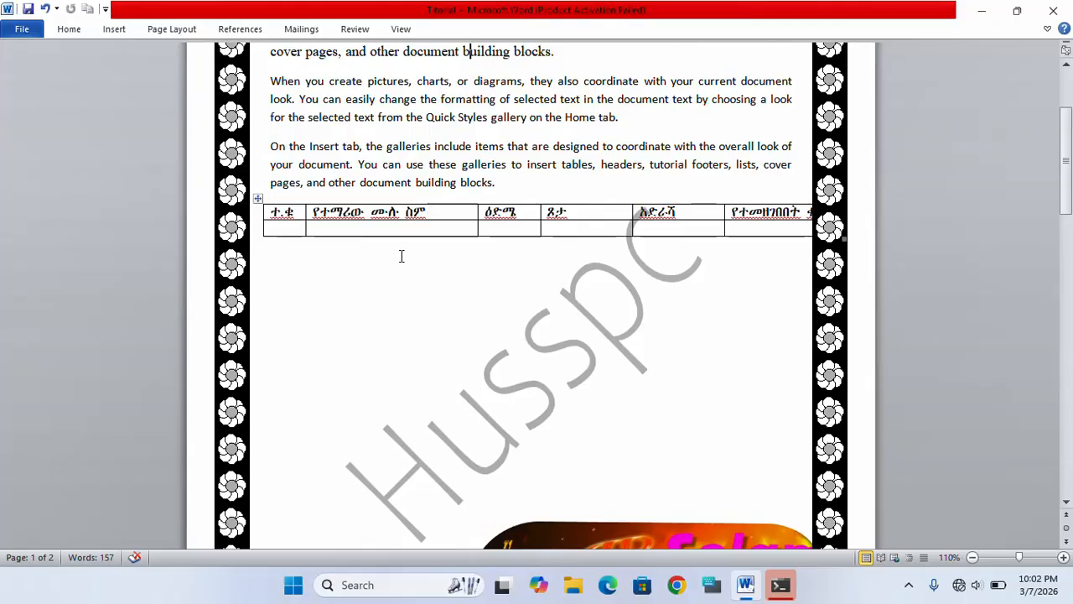
{"action": "scroll", "coordinate": [402, 255], "scroll_direction": "up", "scroll_amount": 3}
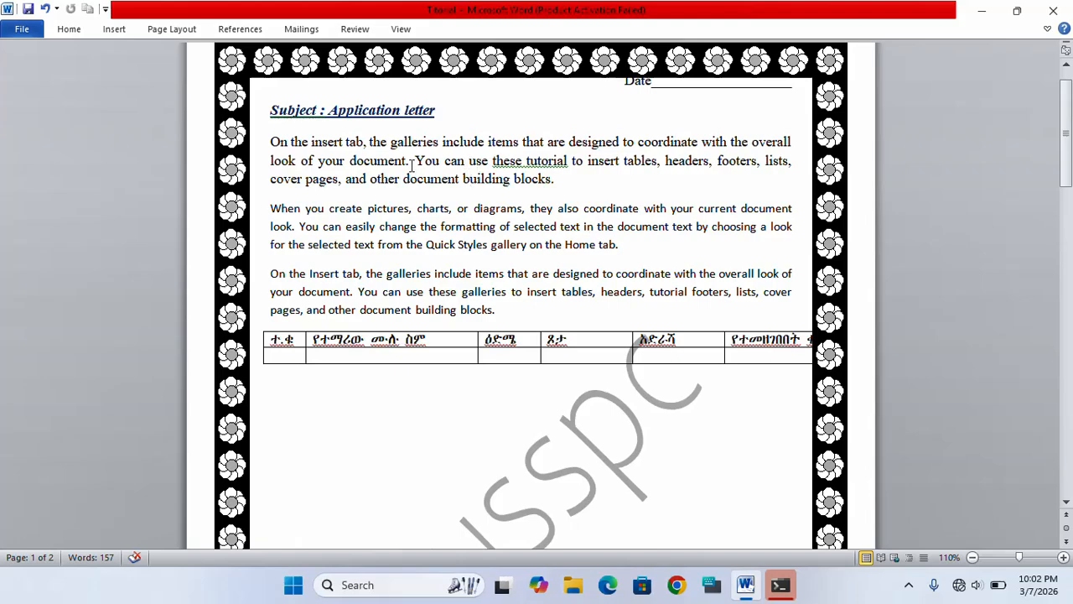
{"action": "scroll", "coordinate": [423, 165], "scroll_direction": "down", "scroll_amount": 3}
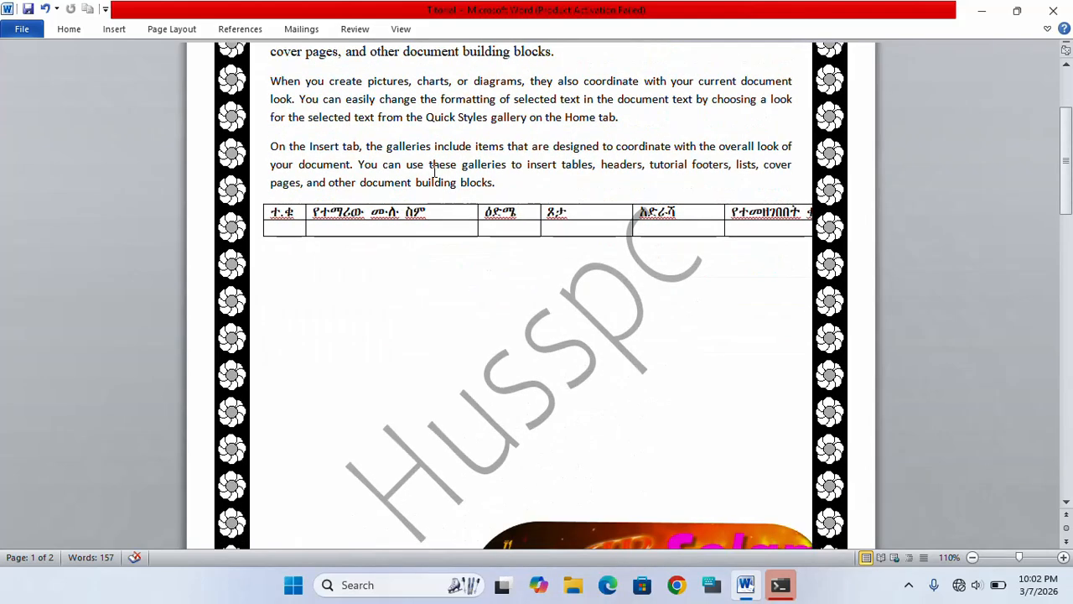
{"action": "scroll", "coordinate": [432, 170], "scroll_direction": "down", "scroll_amount": 5}
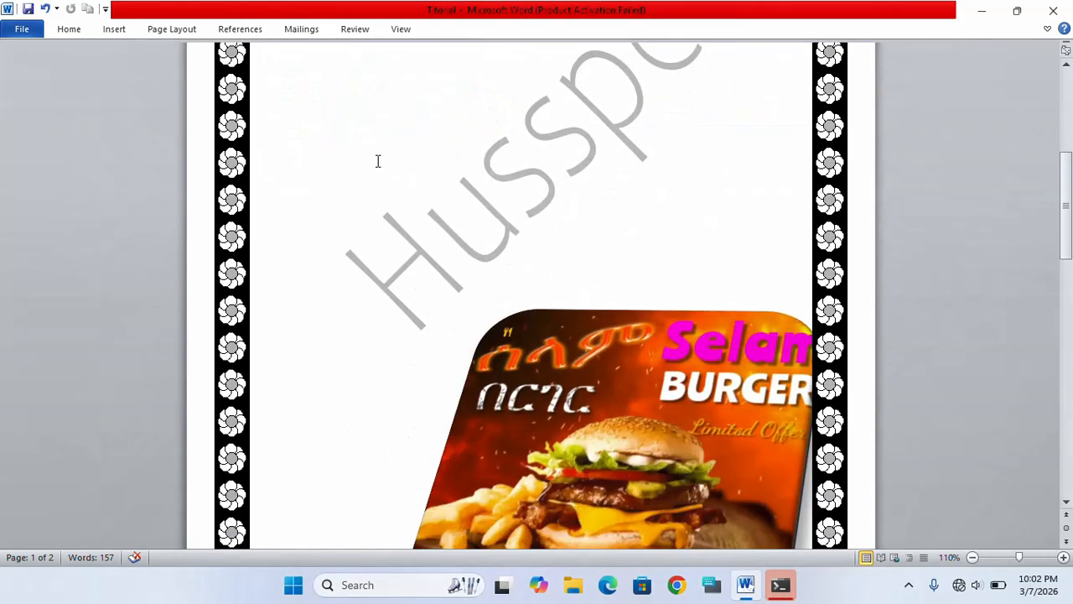
{"action": "scroll", "coordinate": [377, 161], "scroll_direction": "up", "scroll_amount": 5}
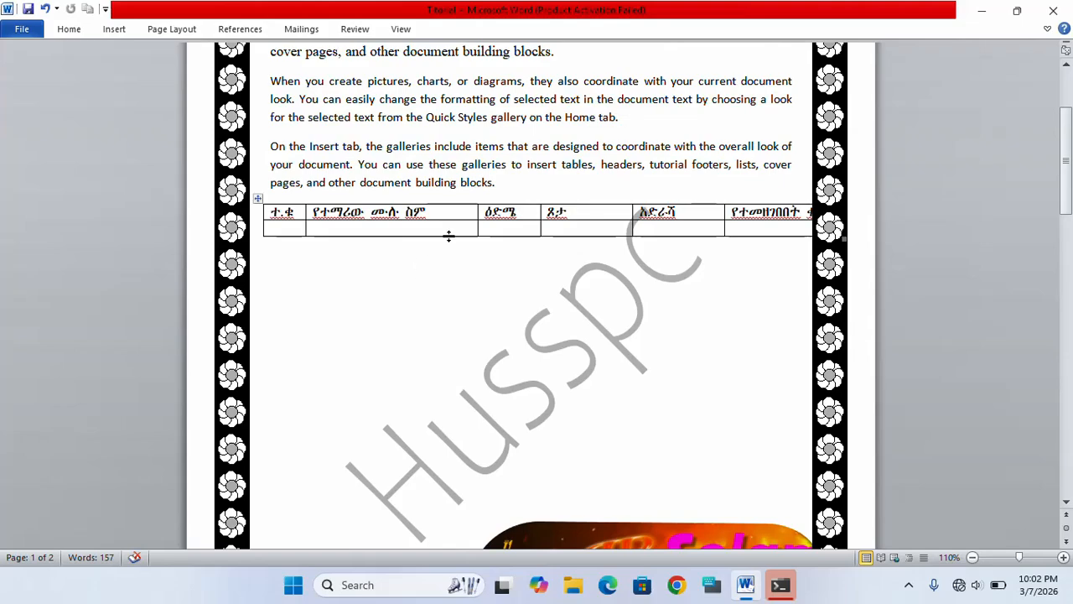
{"action": "scroll", "coordinate": [390, 236], "scroll_direction": "up", "scroll_amount": 2}
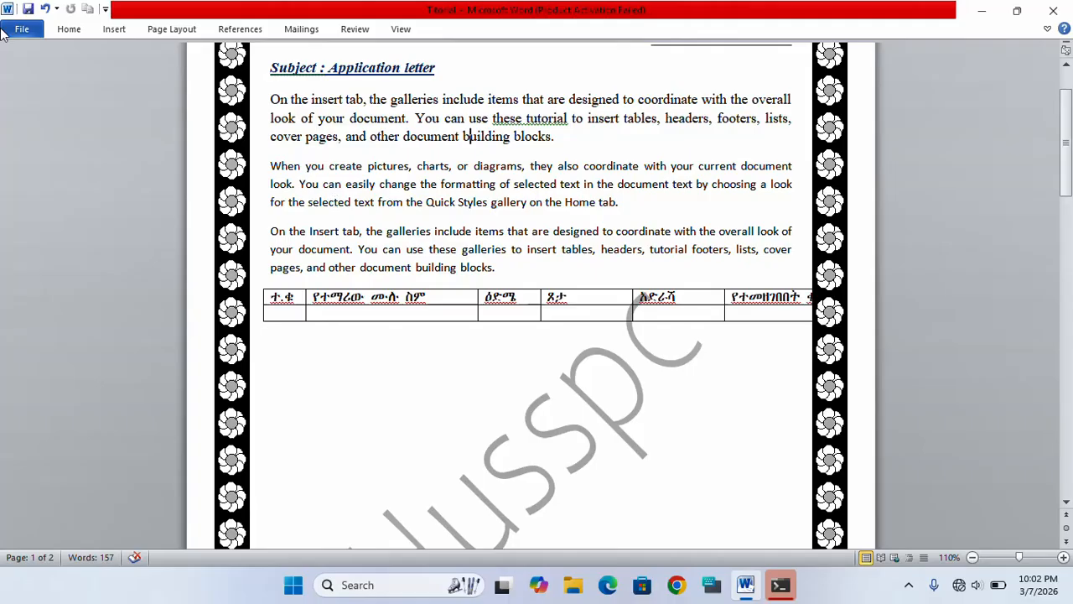
{"action": "left_click", "coordinate": [67, 29]}
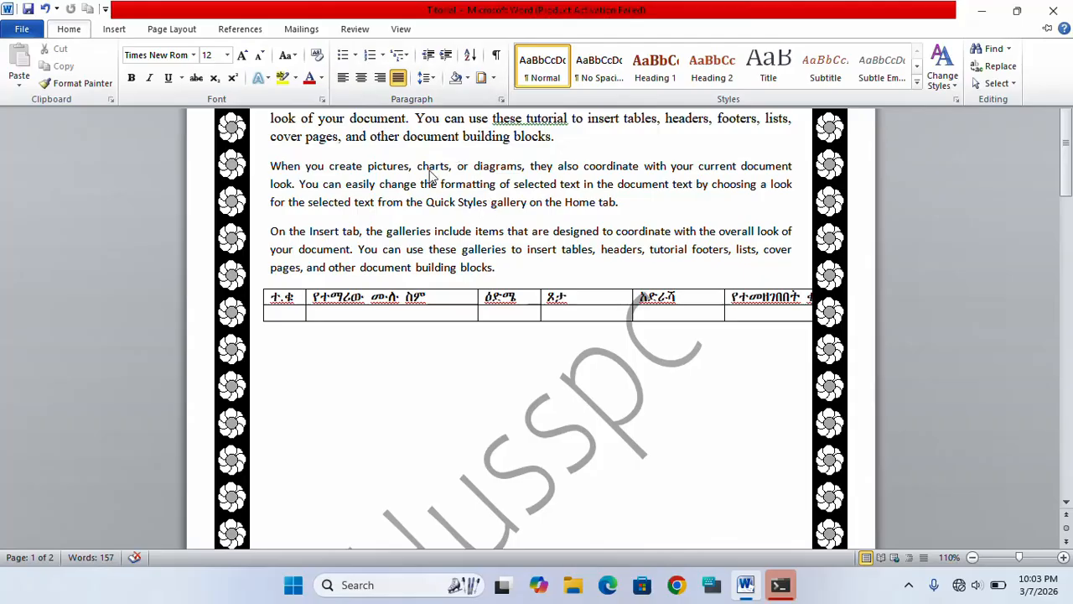
{"action": "scroll", "coordinate": [446, 220], "scroll_direction": "up", "scroll_amount": 2}
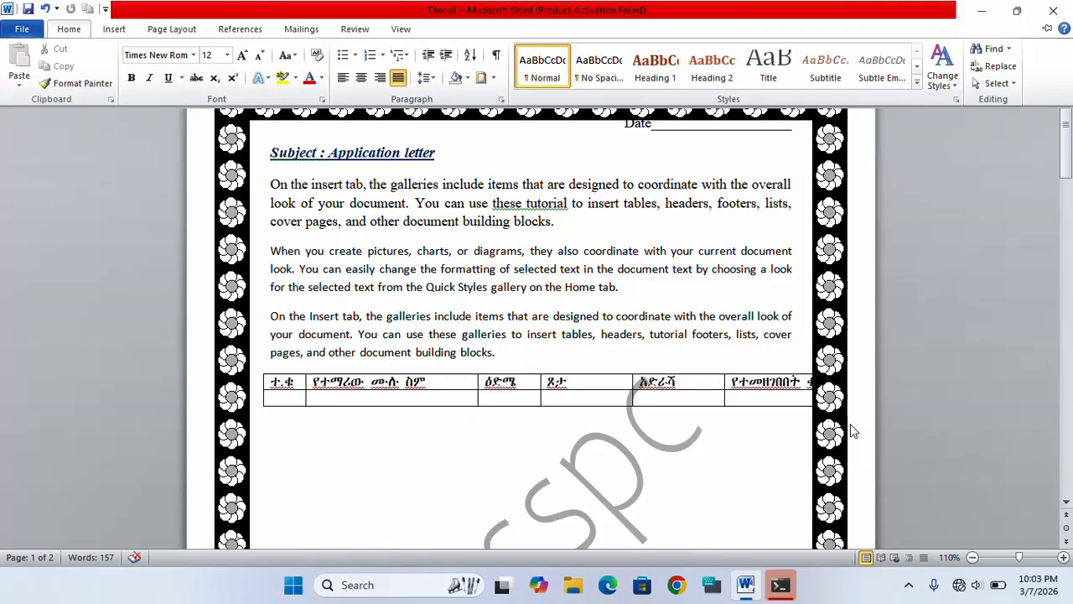
- Show the on-screen keyboard and open the Font dialog for the text at the cursor
{"action": "left_click", "coordinate": [711, 586]}
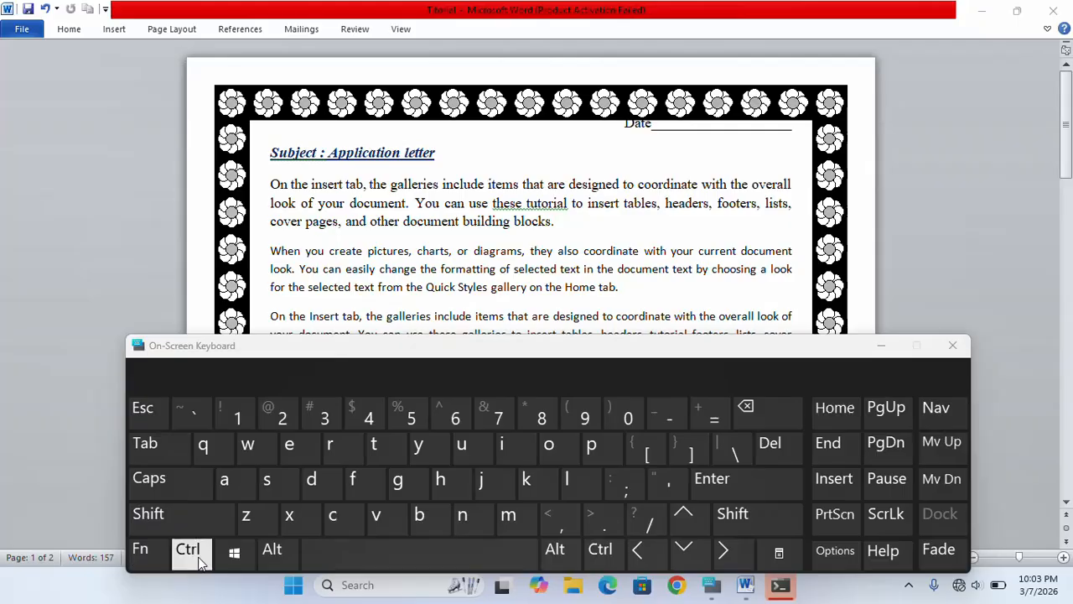
{"action": "left_click", "coordinate": [199, 560]}
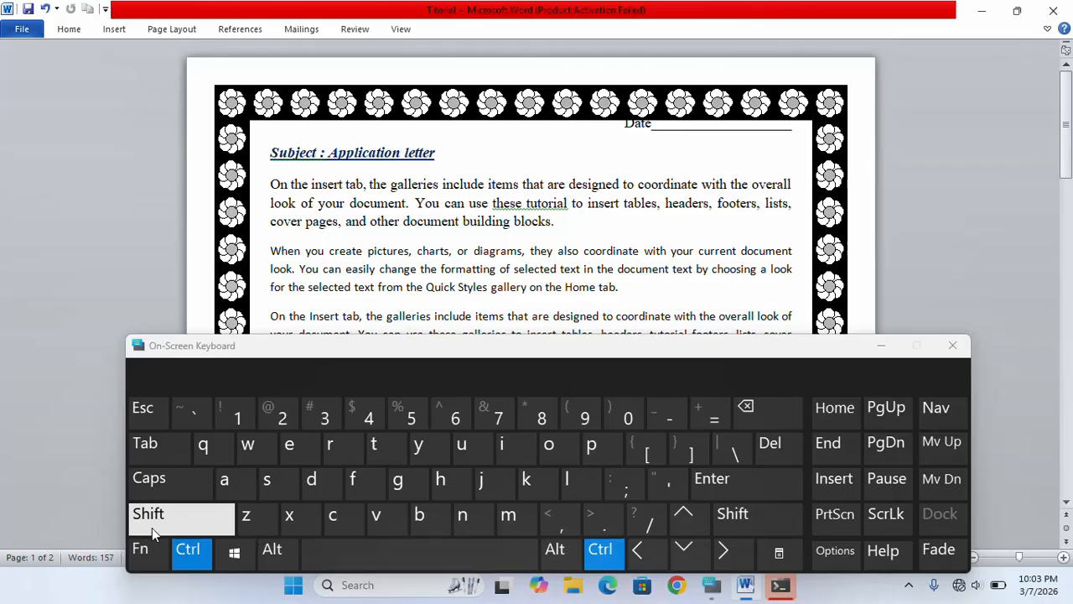
{"action": "left_click", "coordinate": [181, 514]}
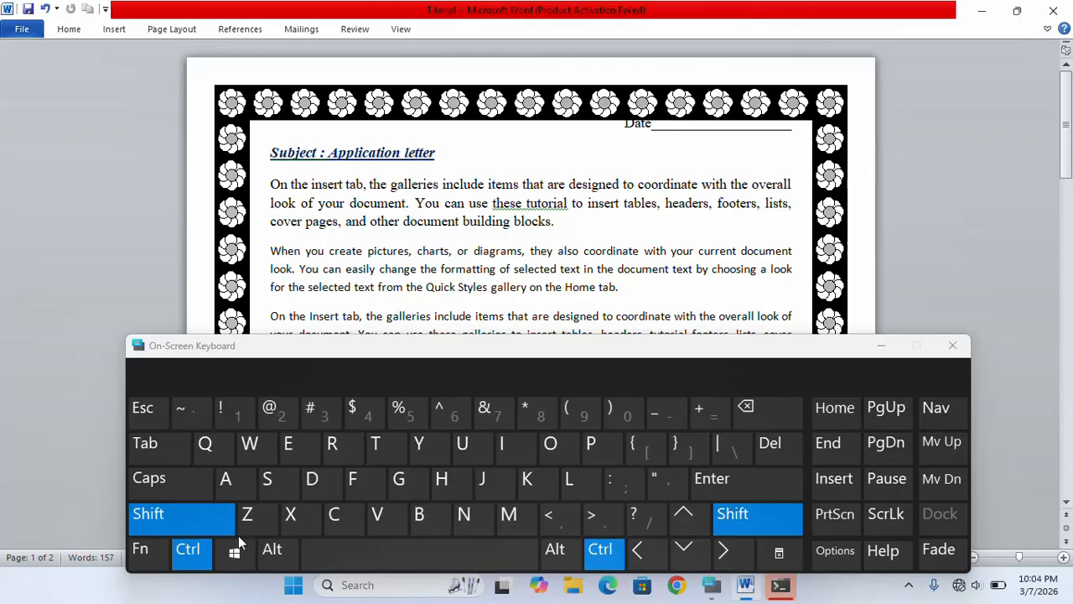
{"action": "left_click", "coordinate": [352, 485]}
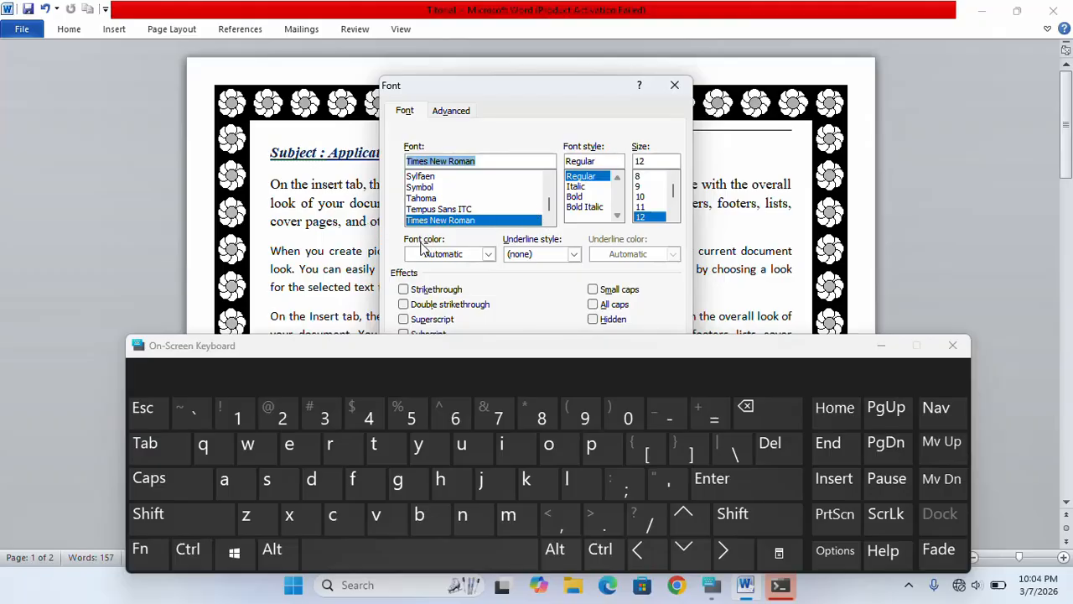
- Browse the font list, try the Strikethrough effect on and off, and close the Font dialog without applying anything
{"action": "scroll", "coordinate": [446, 279], "scroll_direction": "down", "scroll_amount": 2}
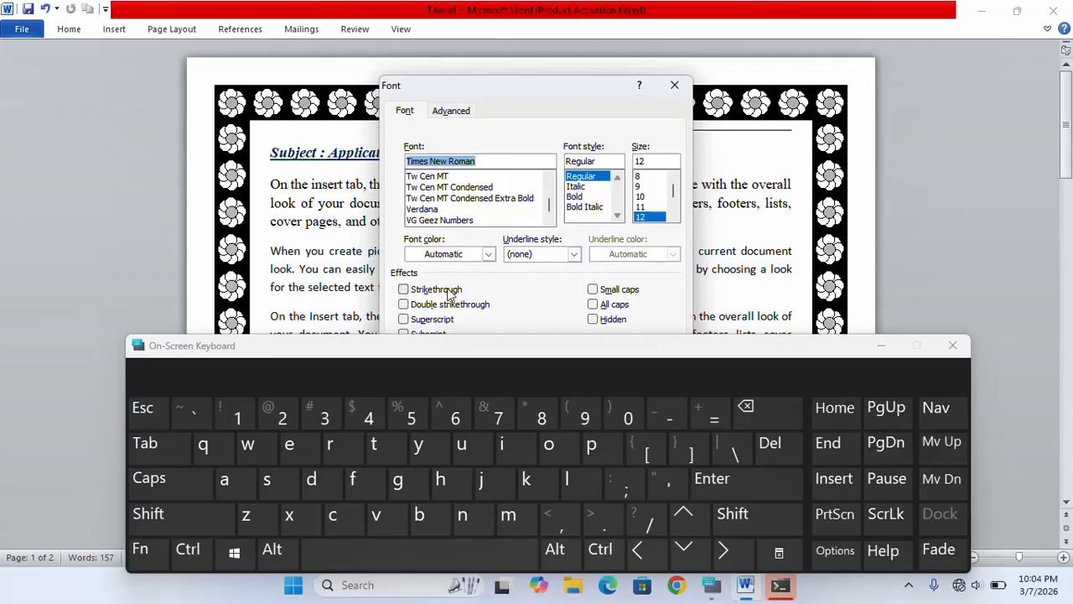
{"action": "left_click", "coordinate": [401, 293]}
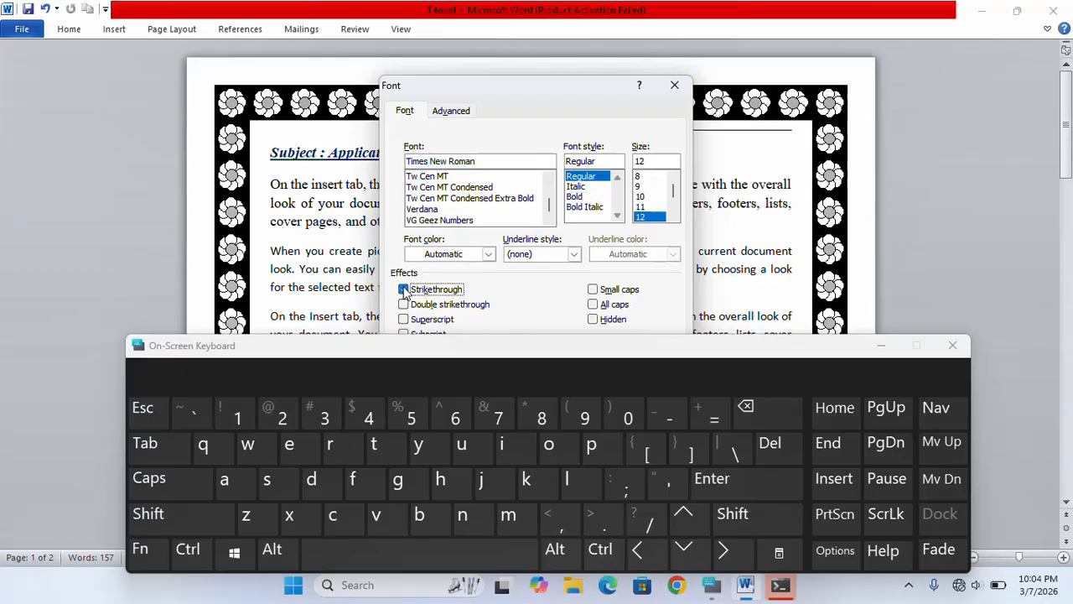
{"action": "left_click", "coordinate": [404, 289]}
{"action": "left_click_drag", "start_coordinate": [625, 350], "coordinate": [618, 419]}
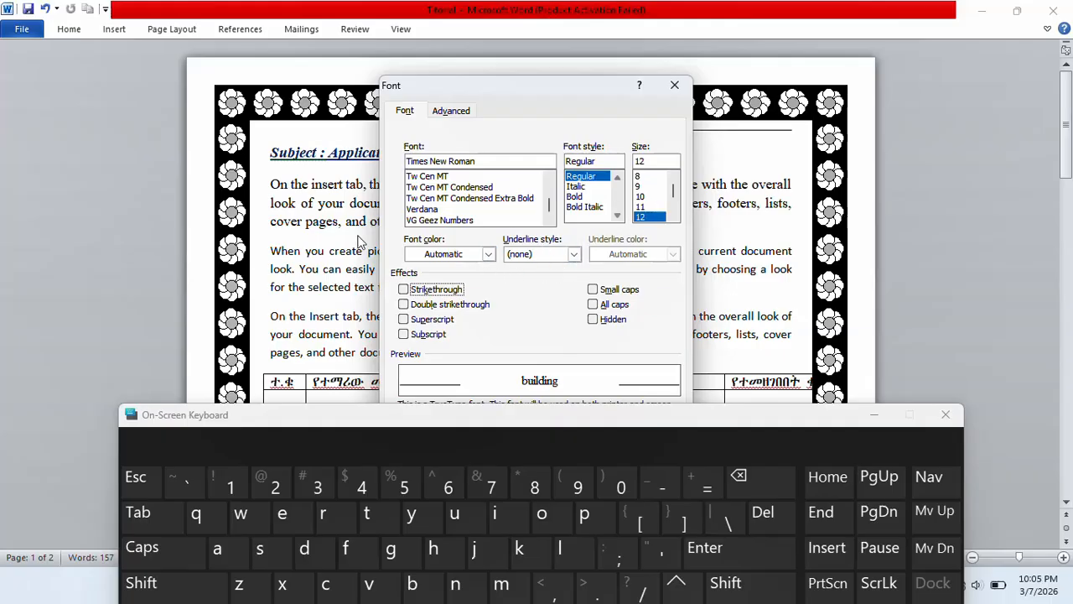
{"action": "left_click", "coordinate": [674, 84]}
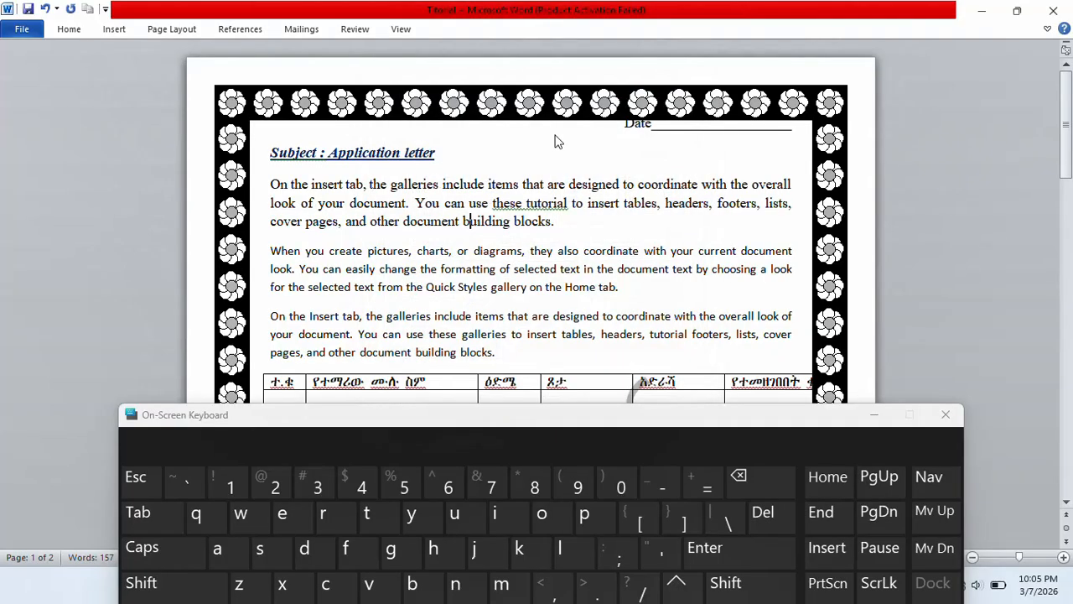
- Select "On the inser" at the start of the first paragraph, review the Font dialog's font and size choices, and close it
{"action": "left_click_drag", "start_coordinate": [268, 183], "coordinate": [337, 186]}
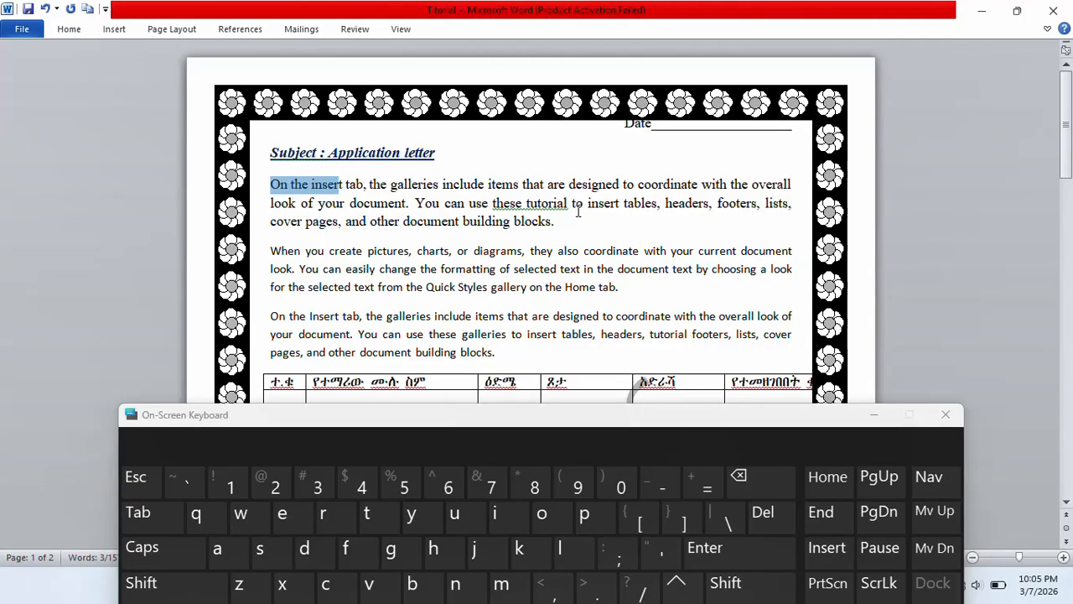
{"action": "key", "text": "shift"}
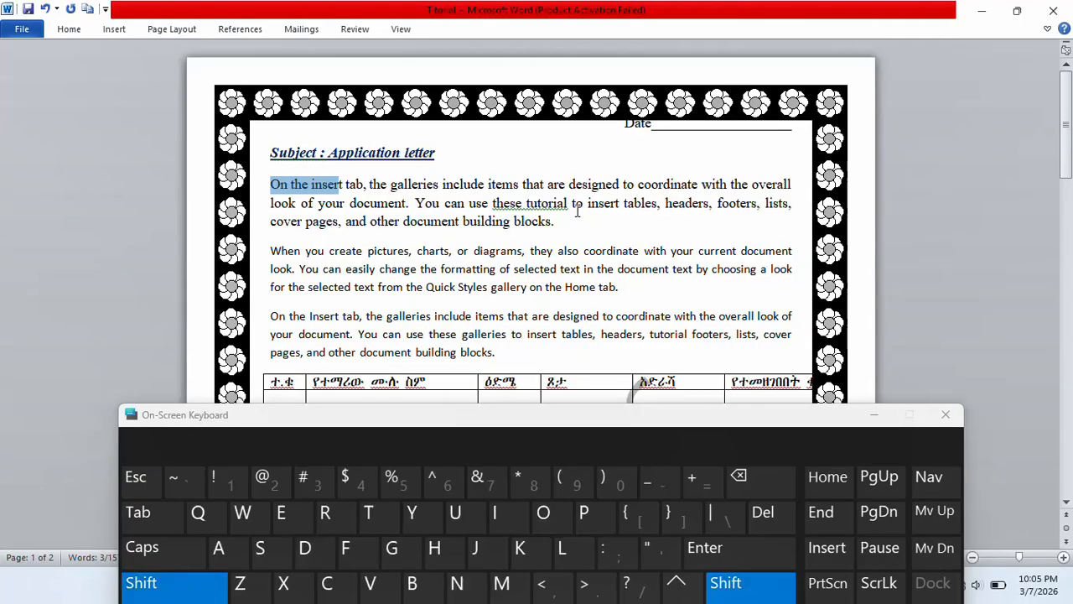
{"action": "key", "text": "ctrl+shift+f"}
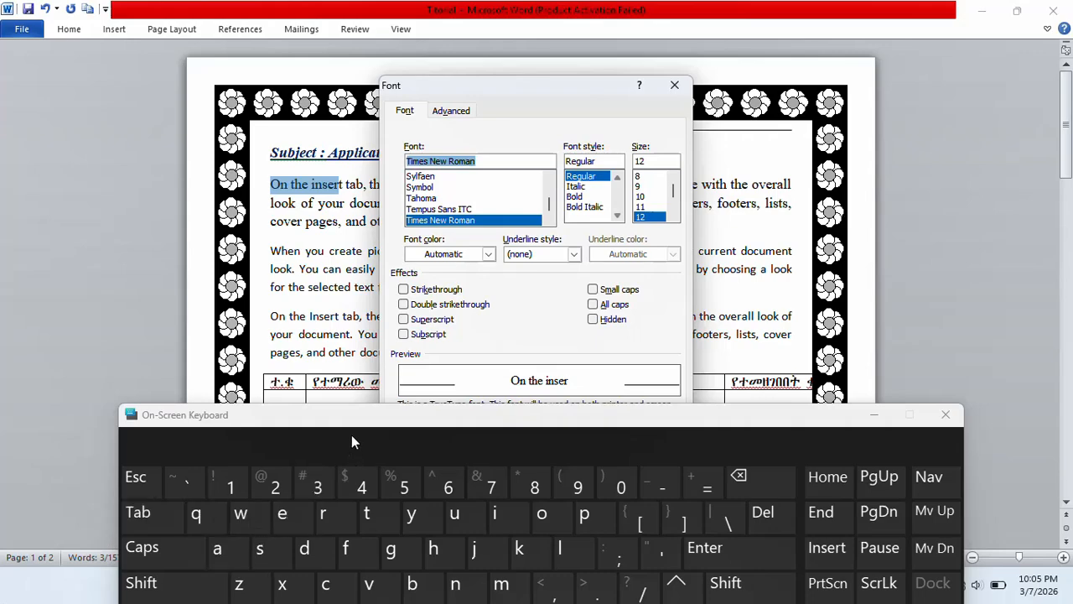
{"action": "left_click_drag", "start_coordinate": [359, 419], "coordinate": [375, 336]}
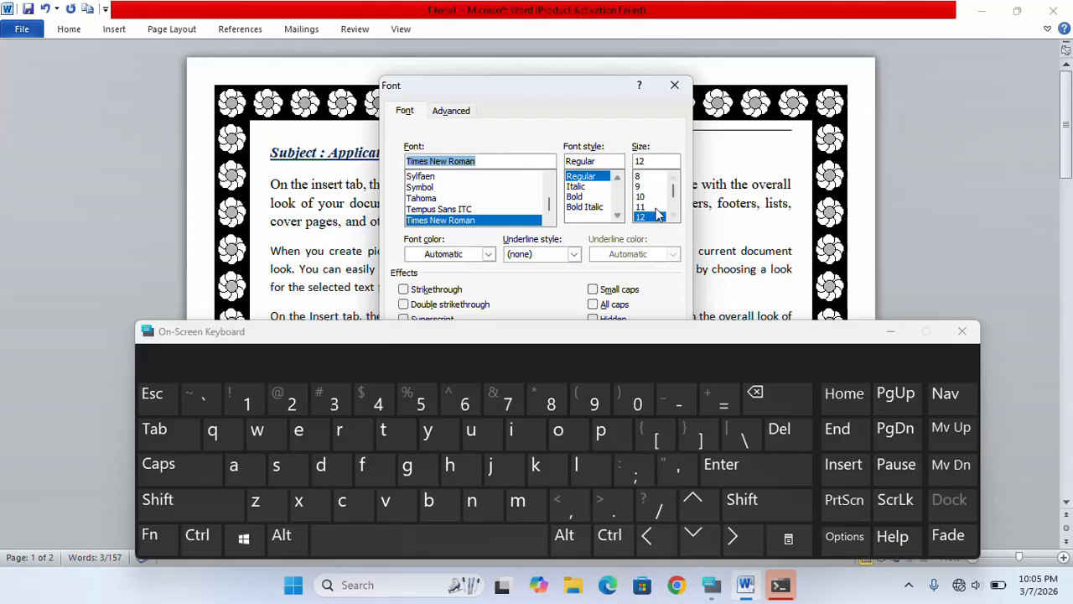
{"action": "scroll", "coordinate": [653, 206], "scroll_direction": "down", "scroll_amount": 2}
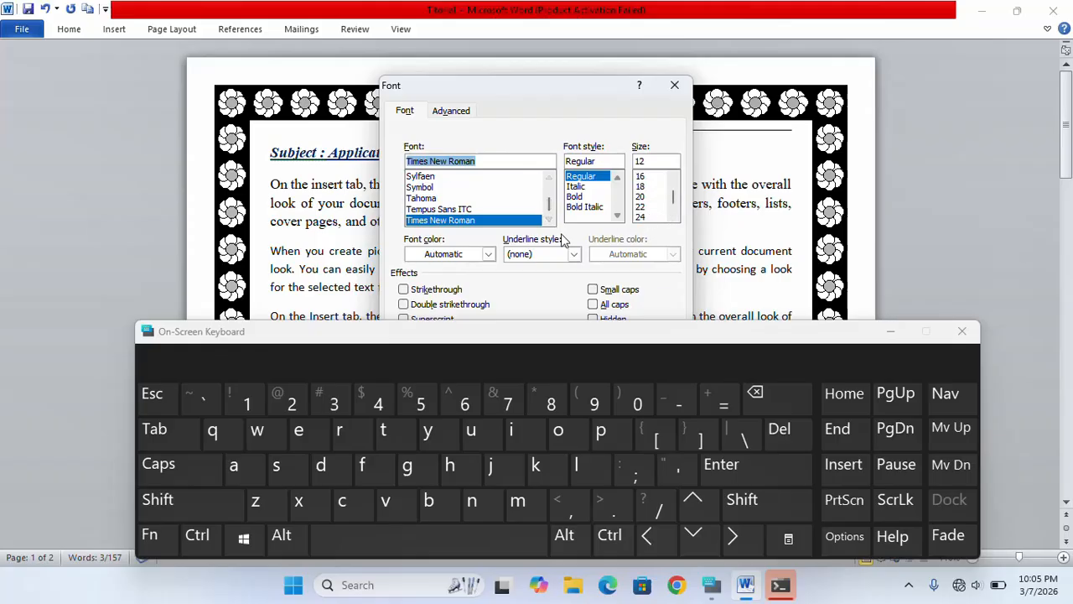
{"action": "left_click", "coordinate": [674, 85]}
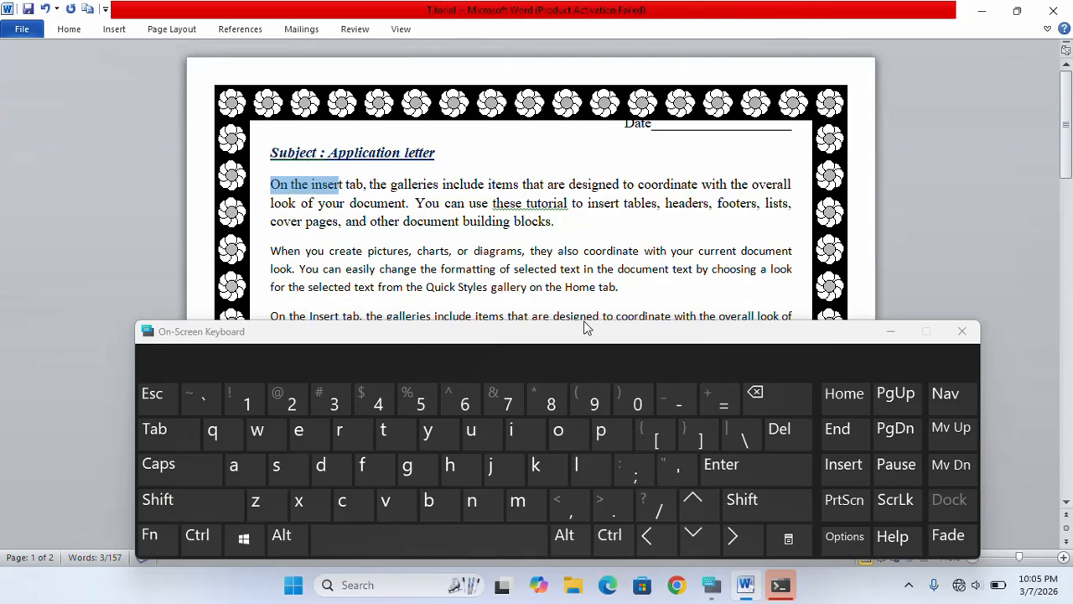
- Open the Font dialog at the font size setting for the selected text, twice, and close it without changes
{"action": "key", "text": "ctrl+shift+f"}
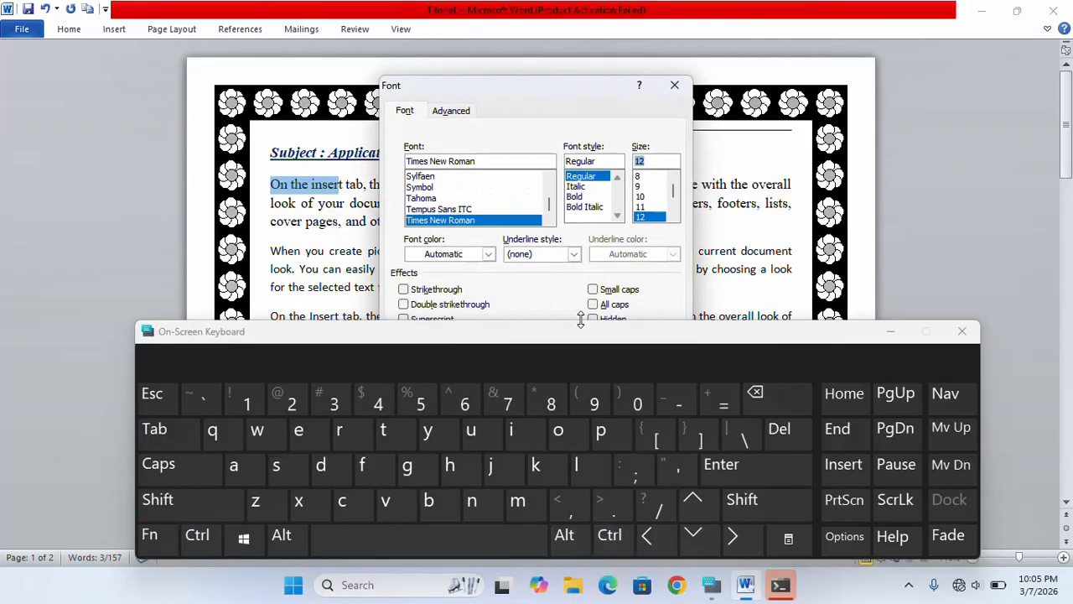
{"action": "left_click", "coordinate": [674, 84]}
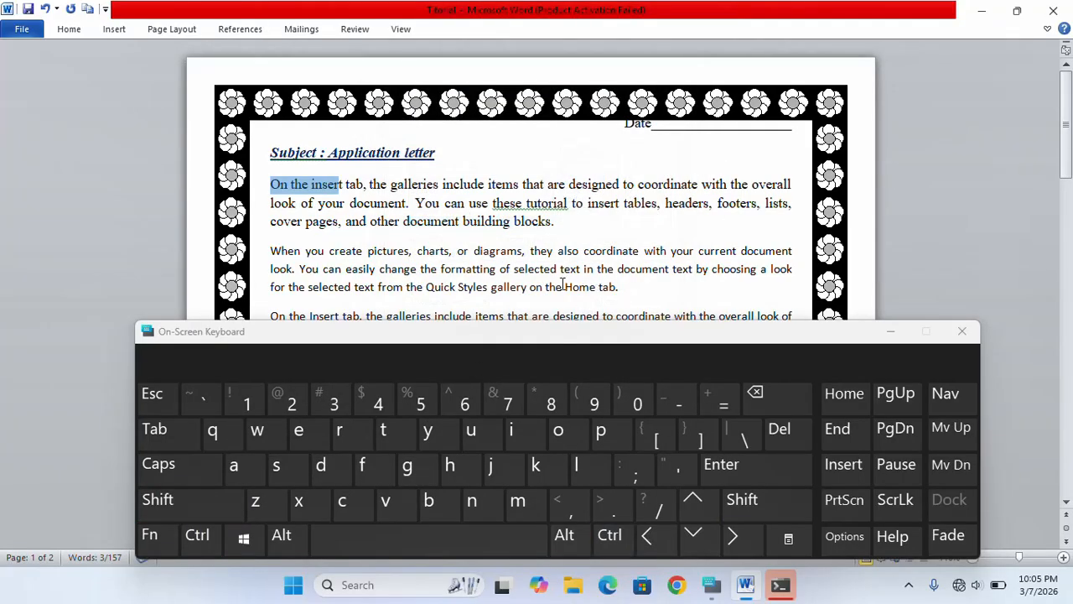
{"action": "key", "text": "ctrl+shift"}
{"action": "key", "text": "ctrl"}
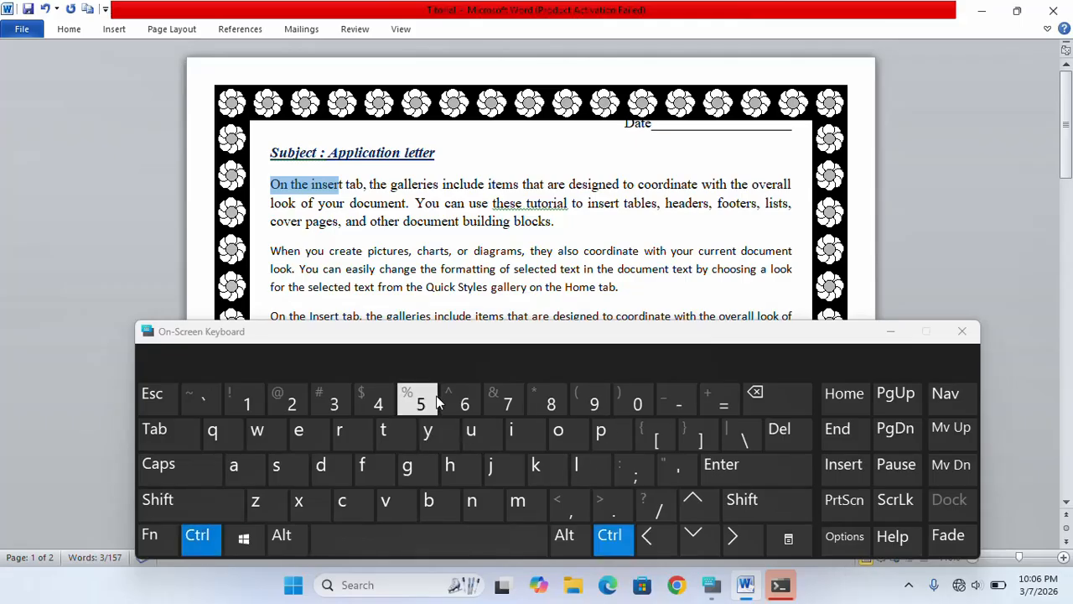
{"action": "key", "text": "shift"}
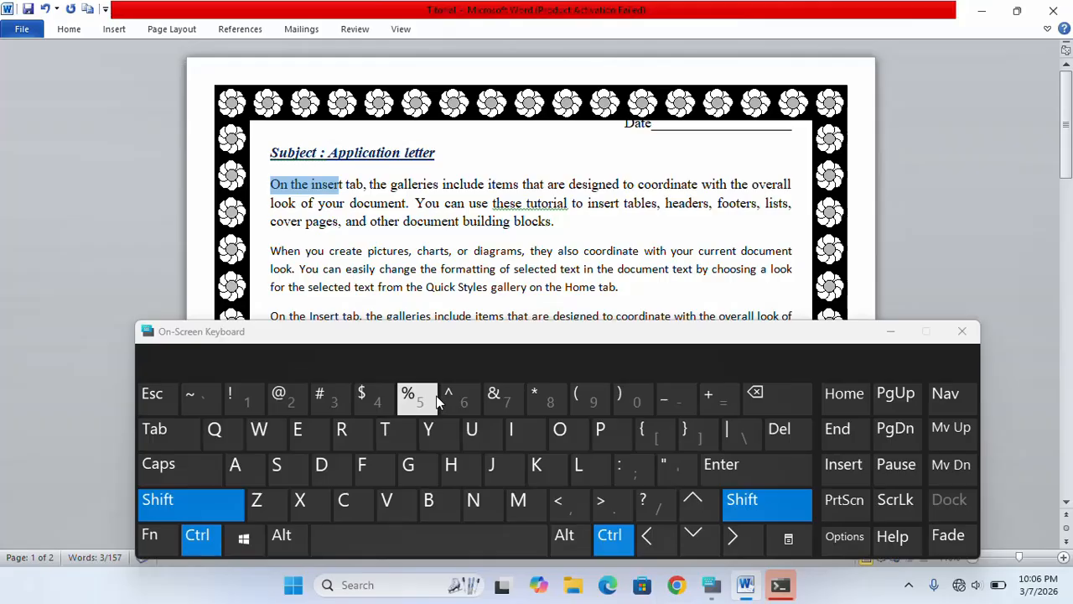
{"action": "left_click", "coordinate": [436, 401]}
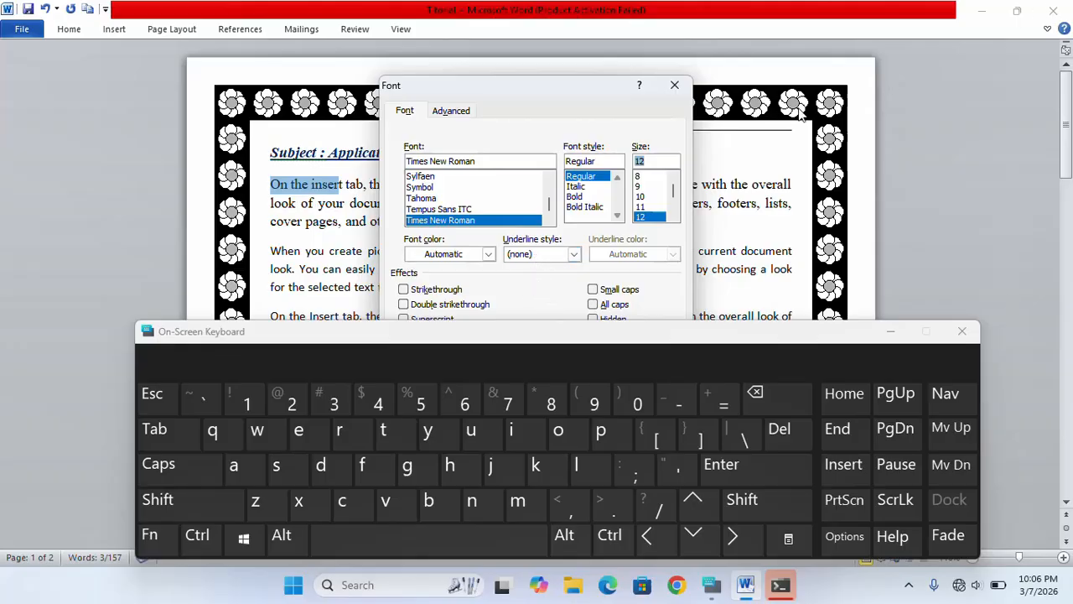
{"action": "left_click", "coordinate": [676, 89]}
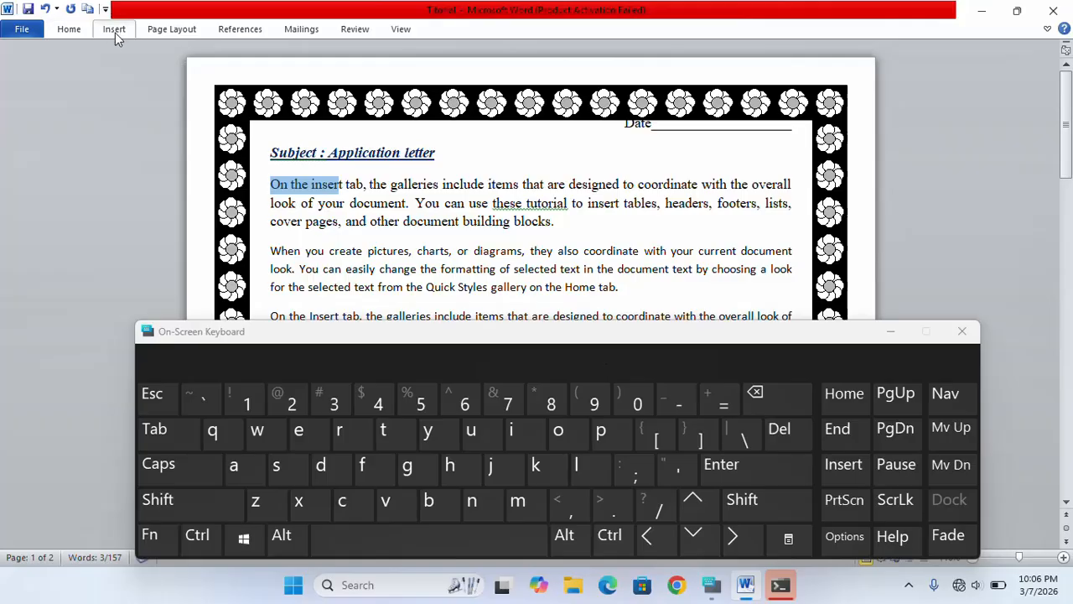
{"action": "left_click", "coordinate": [70, 30]}
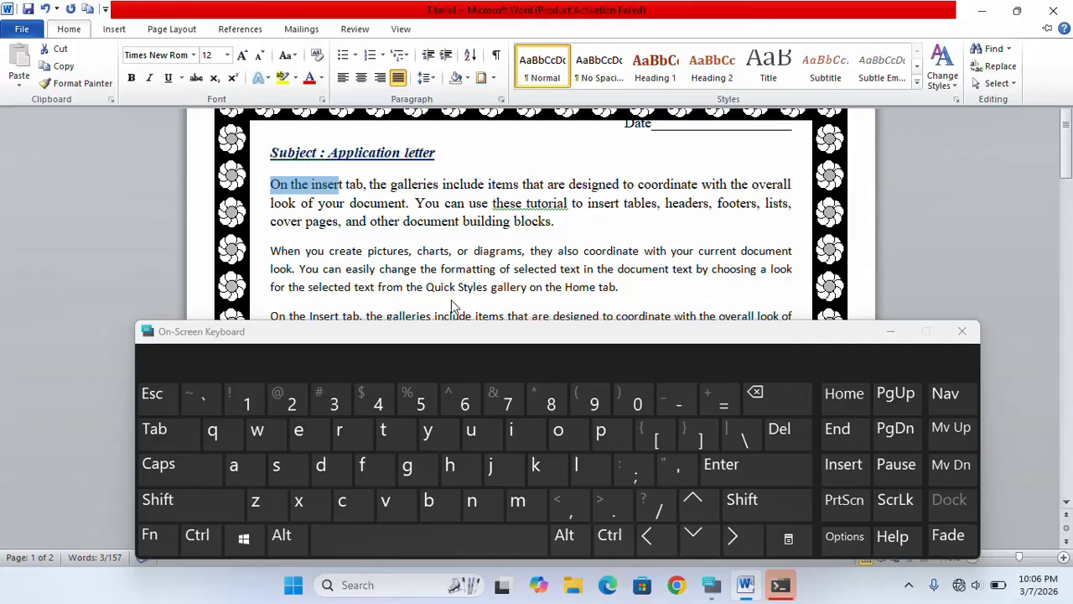
{"action": "key", "text": "ctrl"}
{"action": "key", "text": "alt"}
{"action": "key", "text": "ctrl"}
{"action": "scroll", "coordinate": [317, 186], "scroll_direction": "up", "scroll_amount": 2}
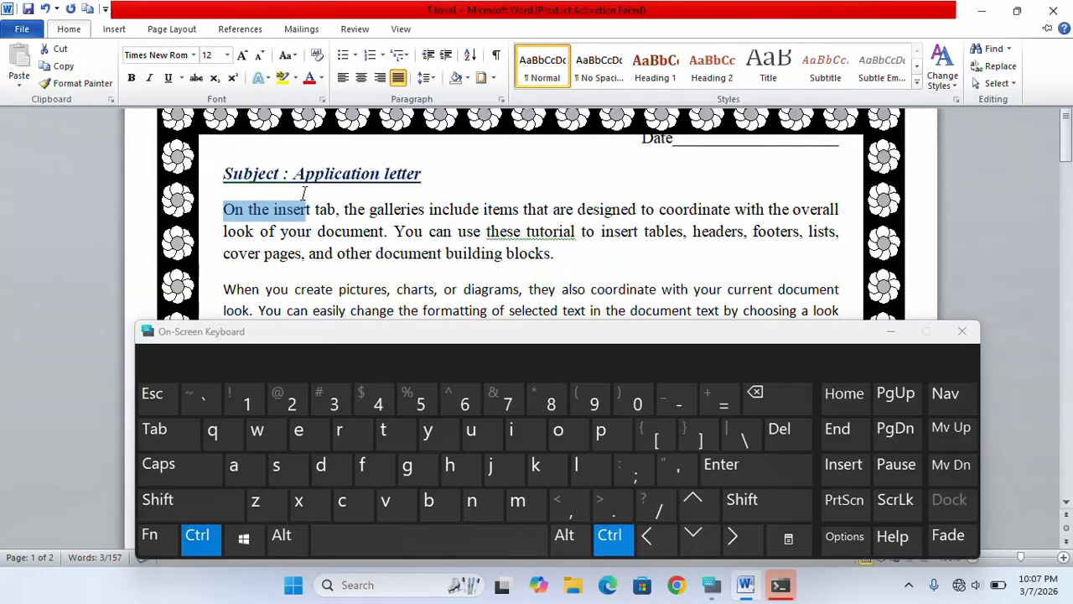
{"action": "scroll", "coordinate": [304, 194], "scroll_direction": "down", "scroll_amount": 2}
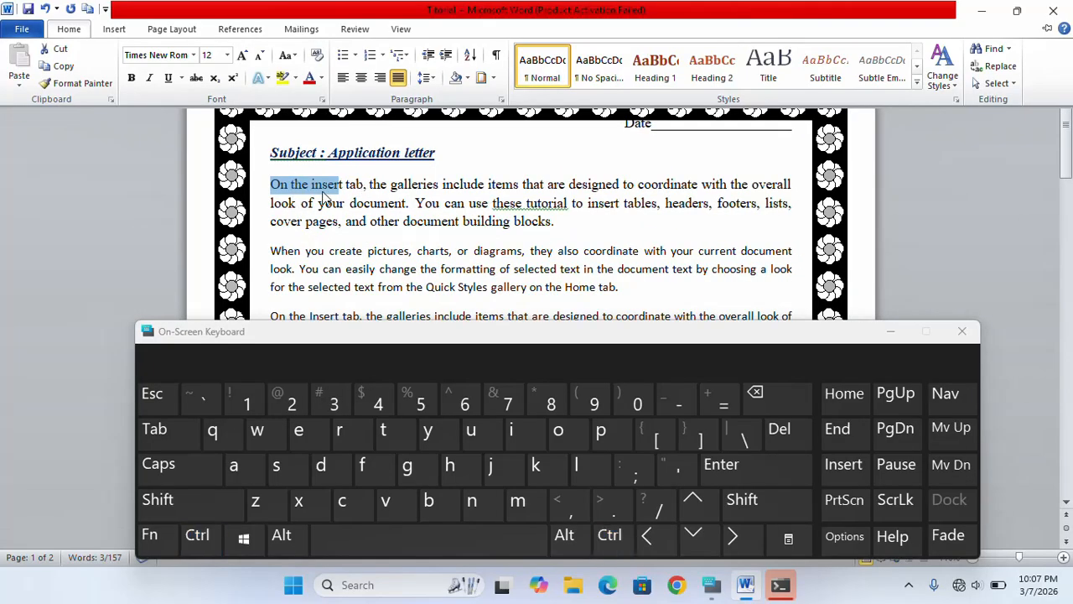
{"action": "key", "text": "ctrl+F1"}
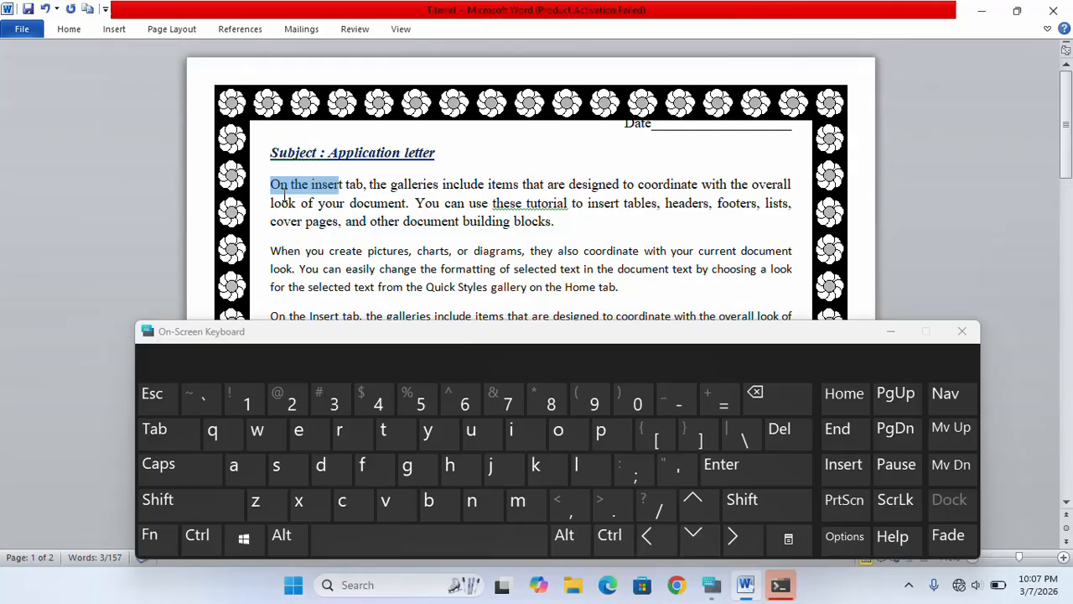
- Select "On t" at the start of the first paragraph and enlarge its font size by six points
{"action": "left_click", "coordinate": [317, 182]}
{"action": "left_click_drag", "start_coordinate": [270, 183], "coordinate": [294, 185]}
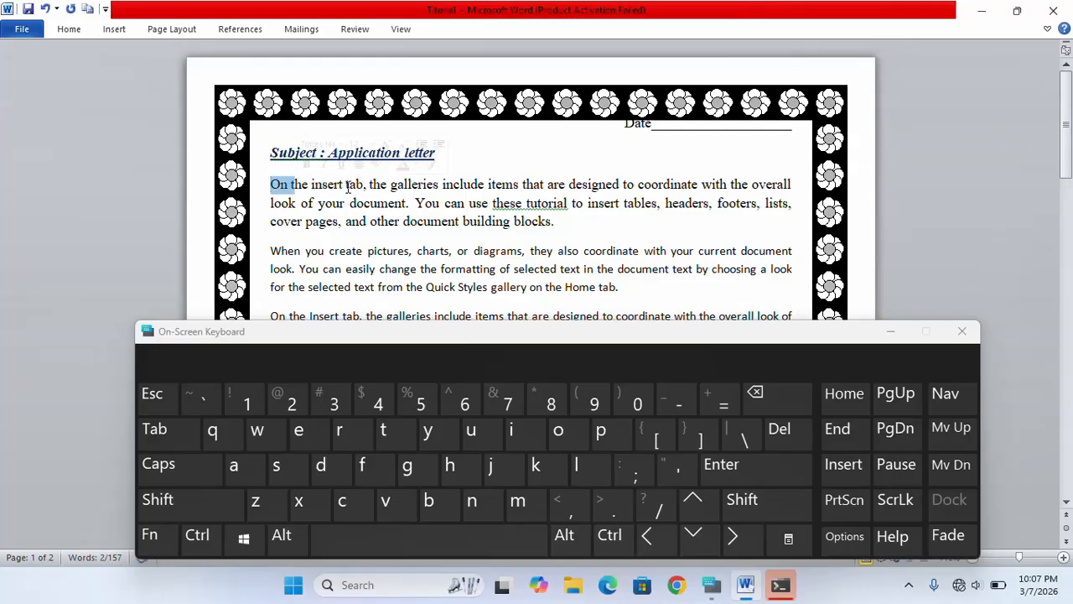
{"action": "key", "text": "ctrl"}
{"action": "key", "text": "ctrl+bracketright"}
{"action": "key", "text": "ctrl+bracketright"}
{"action": "key", "text": "ctrl+bracketright"}
{"action": "key", "text": "ctrl+bracketright"}
{"action": "key", "text": "ctrl+bracketright"}
{"action": "key", "text": "ctrl+bracketright"}
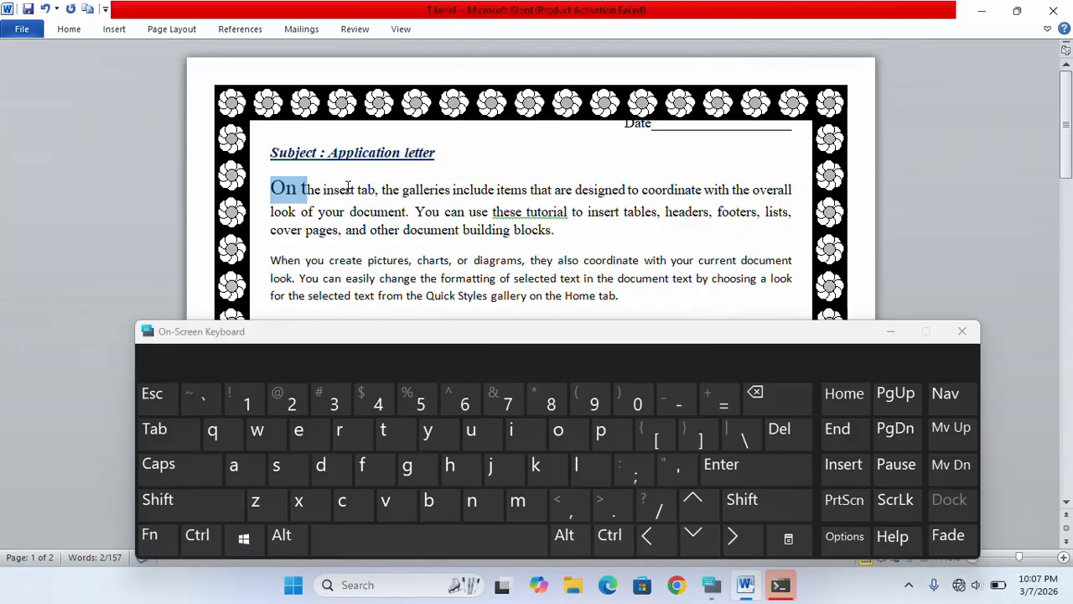
- Reduce the font size of the selected "On t" at the start of the first paragraph by eight points
{"action": "key", "text": "ctrl+bracketleft"}
{"action": "key", "text": "ctrl+bracketleft"}
{"action": "key", "text": "ctrl+bracketleft"}
{"action": "key", "text": "ctrl+bracketleft"}
{"action": "key", "text": "ctrl+bracketleft"}
{"action": "key", "text": "ctrl+bracketleft"}
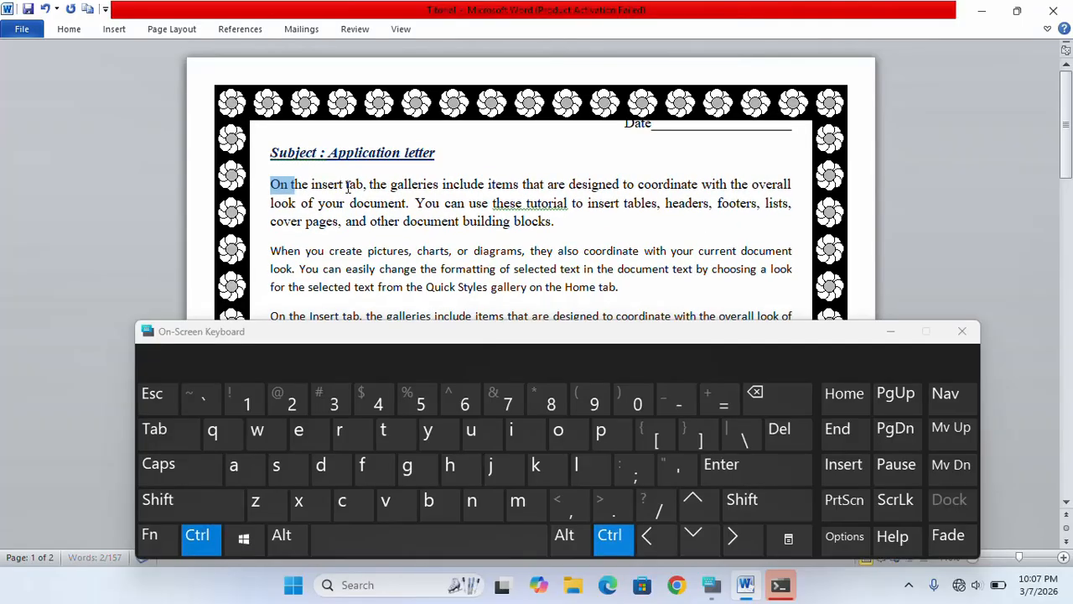
{"action": "key", "text": "ctrl+bracketleft"}
{"action": "key", "text": "ctrl+bracketleft"}
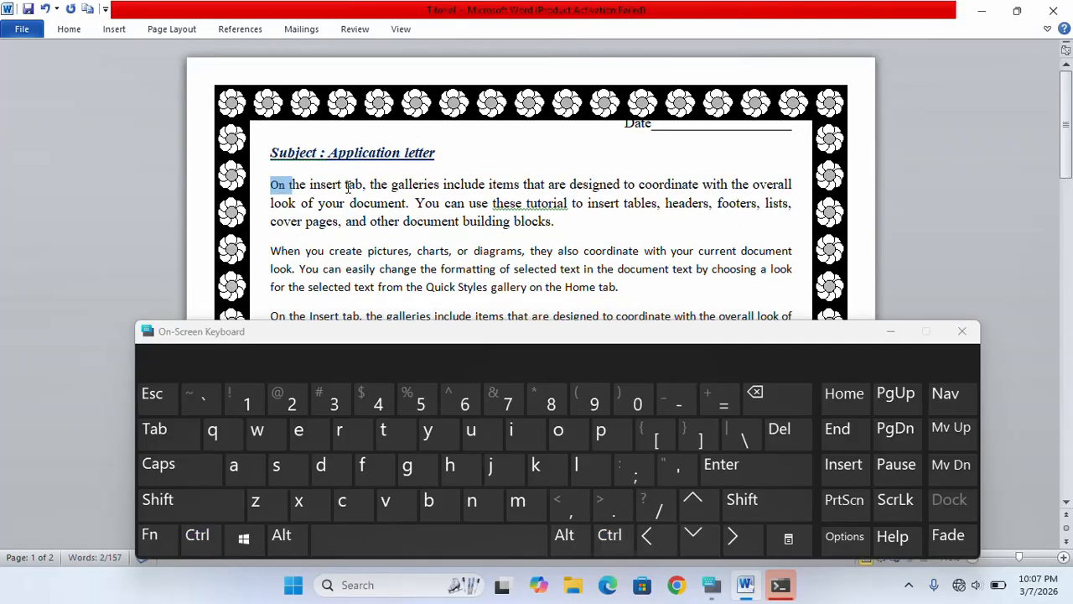
- Enlarge the selected "On t" by one point and undo the accidental overwriting of the selected text
{"action": "left_click", "coordinate": [204, 537]}
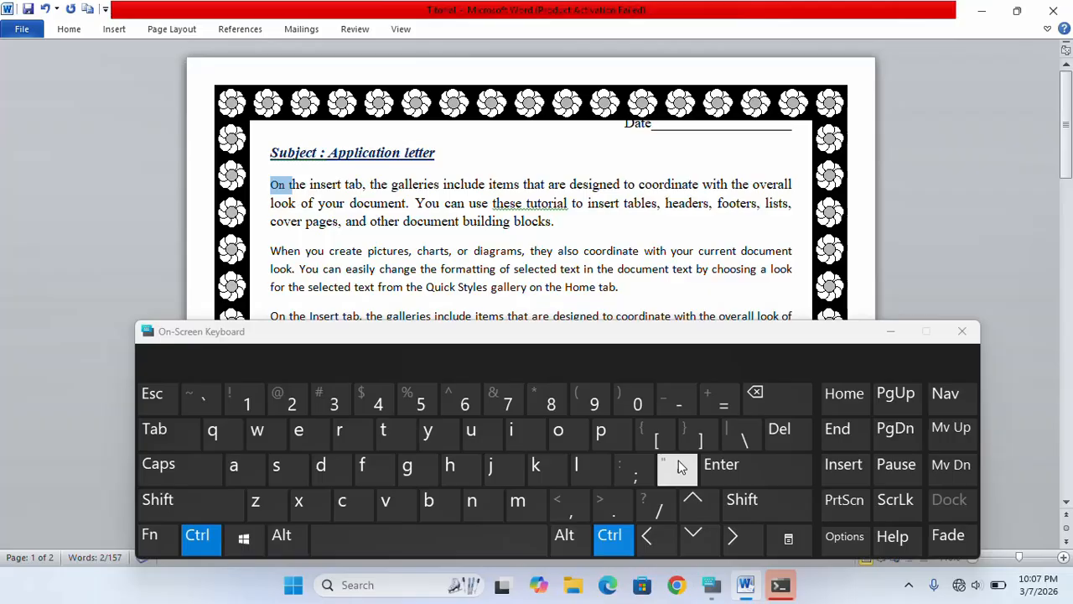
{"action": "left_click", "coordinate": [711, 438]}
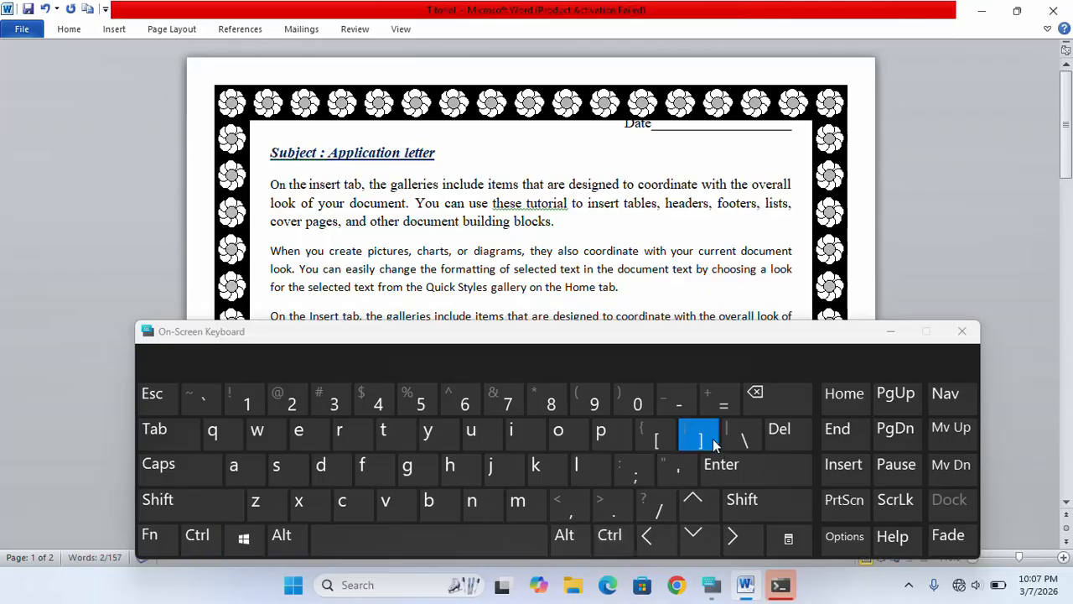
{"action": "left_click", "coordinate": [712, 439]}
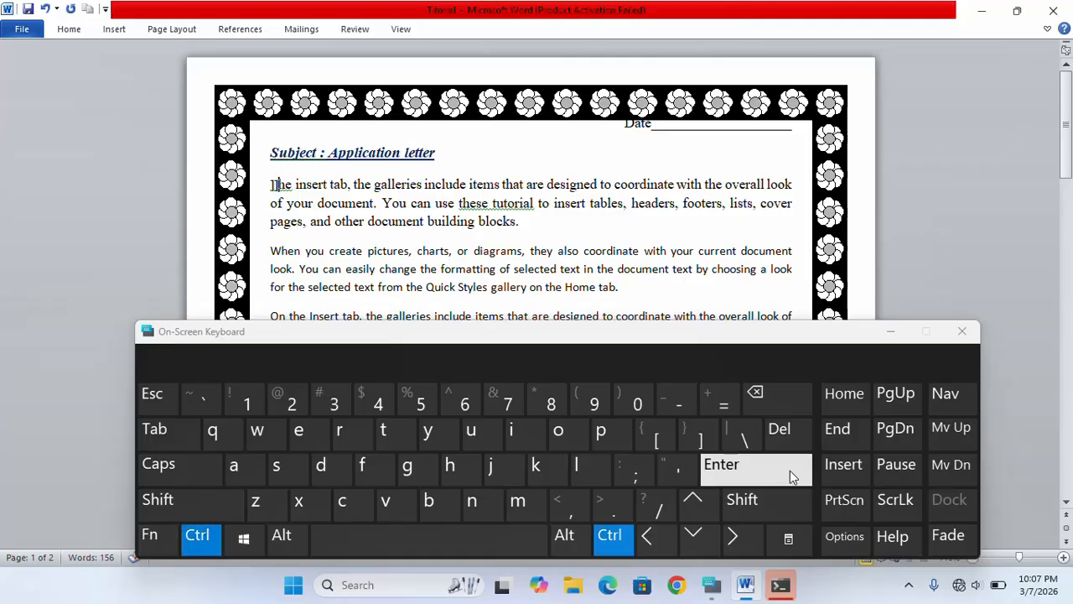
{"action": "key", "text": "ctrl+z"}
{"action": "key", "text": "ctrl+z"}
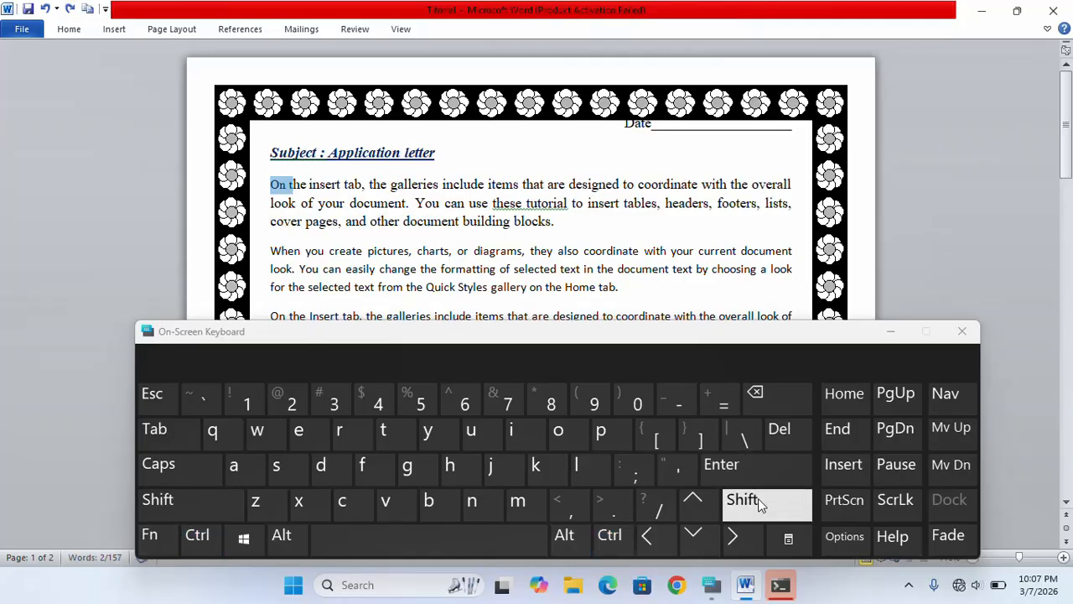
{"action": "left_click", "coordinate": [698, 445]}
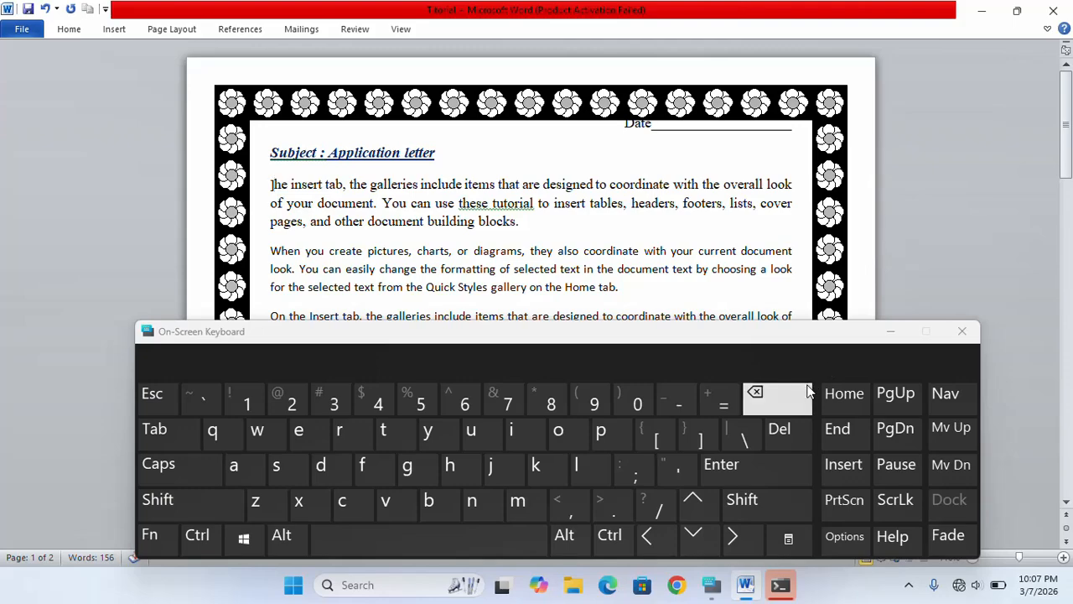
{"action": "key", "text": "ctrl+z"}
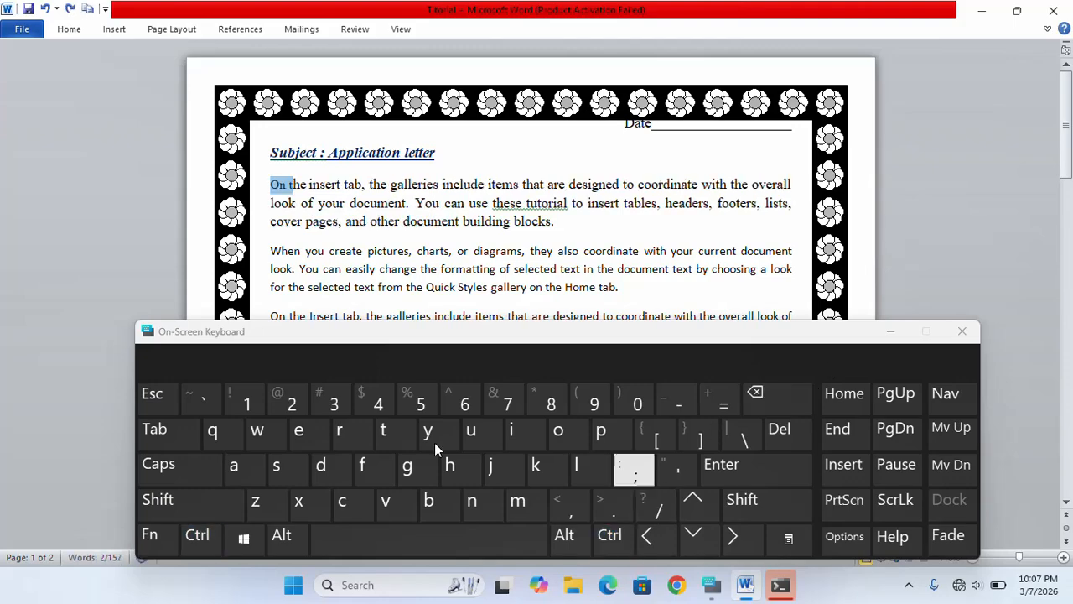
- Enlarge the font size of the selected "On t" by seven points, one point at a time
{"action": "left_click", "coordinate": [205, 537]}
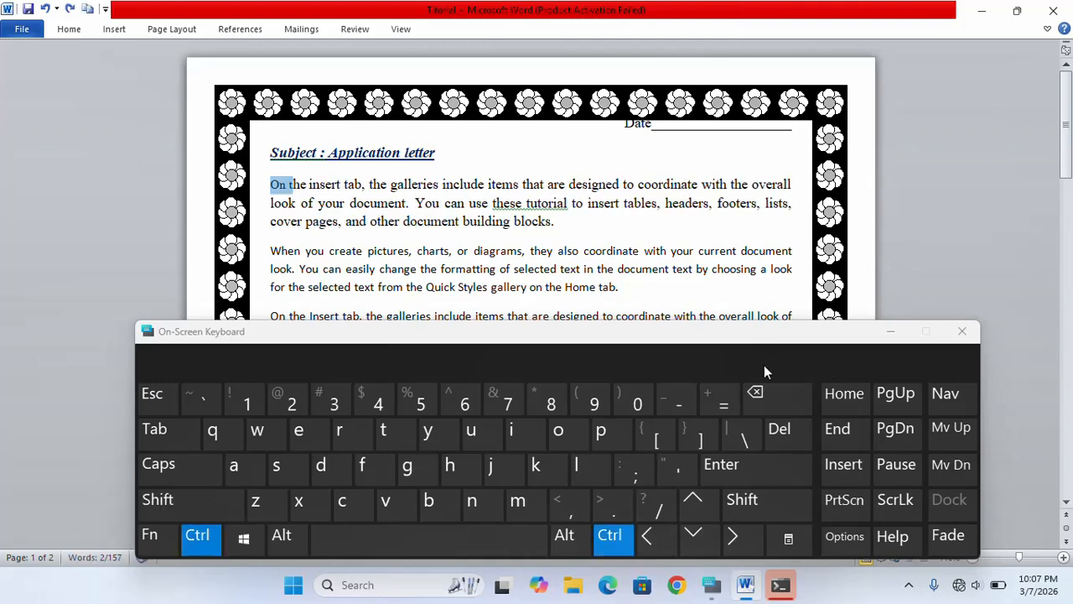
{"action": "left_click", "coordinate": [700, 438]}
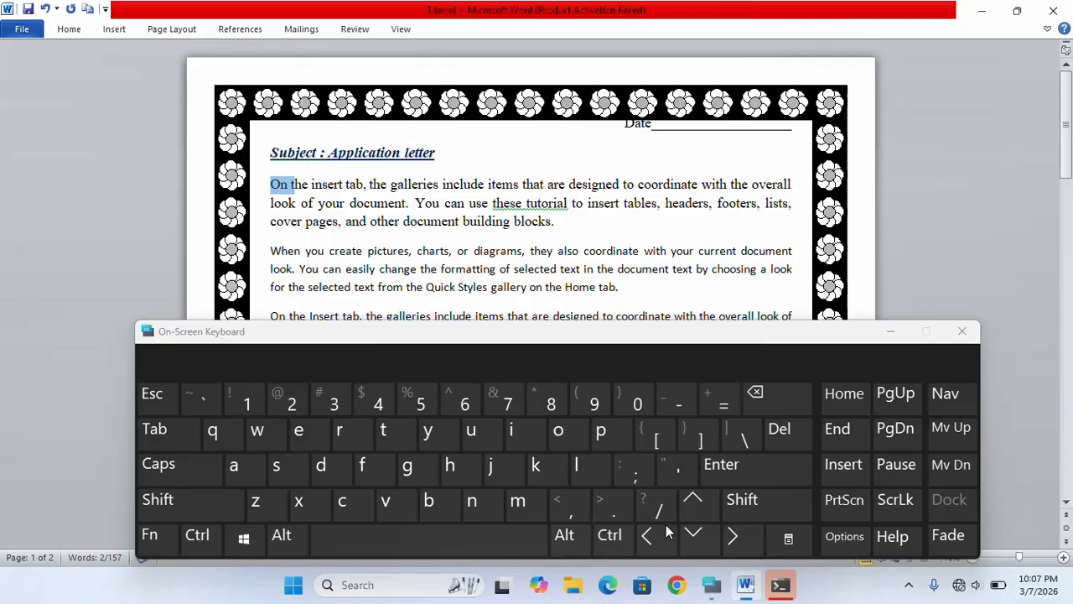
{"action": "left_click", "coordinate": [610, 536]}
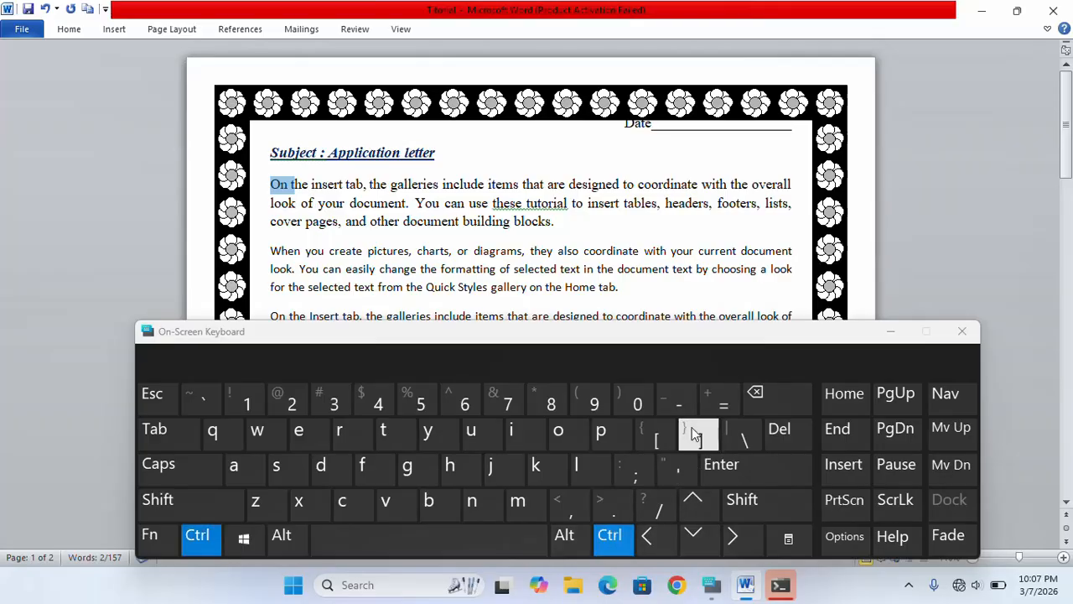
{"action": "left_click", "coordinate": [693, 432]}
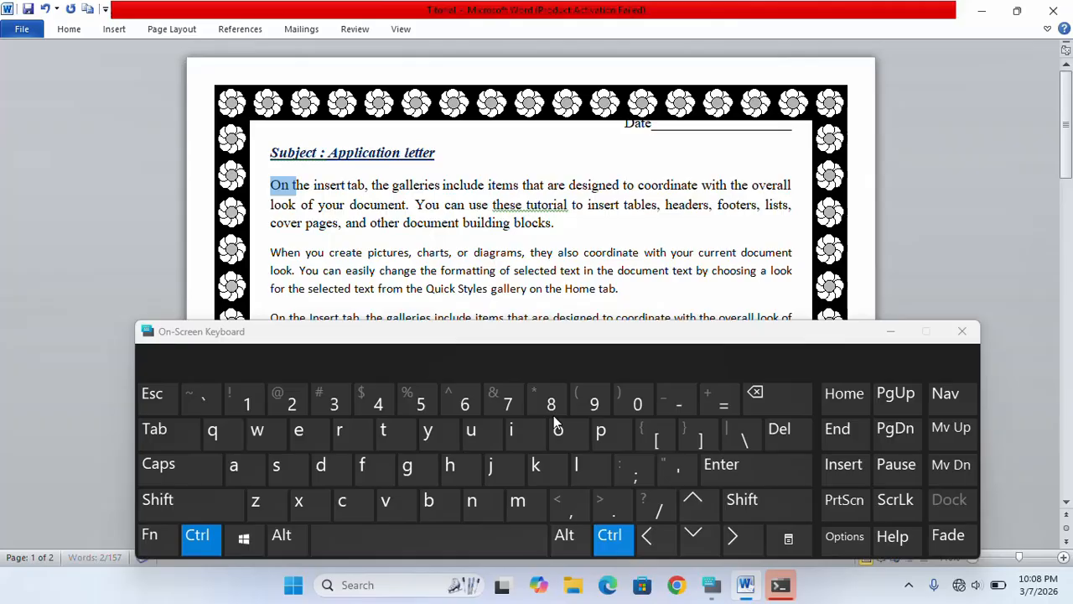
{"action": "key", "text": "ctrl+bracketright"}
{"action": "key", "text": "ctrl+bracketright"}
{"action": "key", "text": "ctrl+bracketright"}
{"action": "key", "text": "ctrl+bracketright"}
{"action": "key", "text": "ctrl+bracketright"}
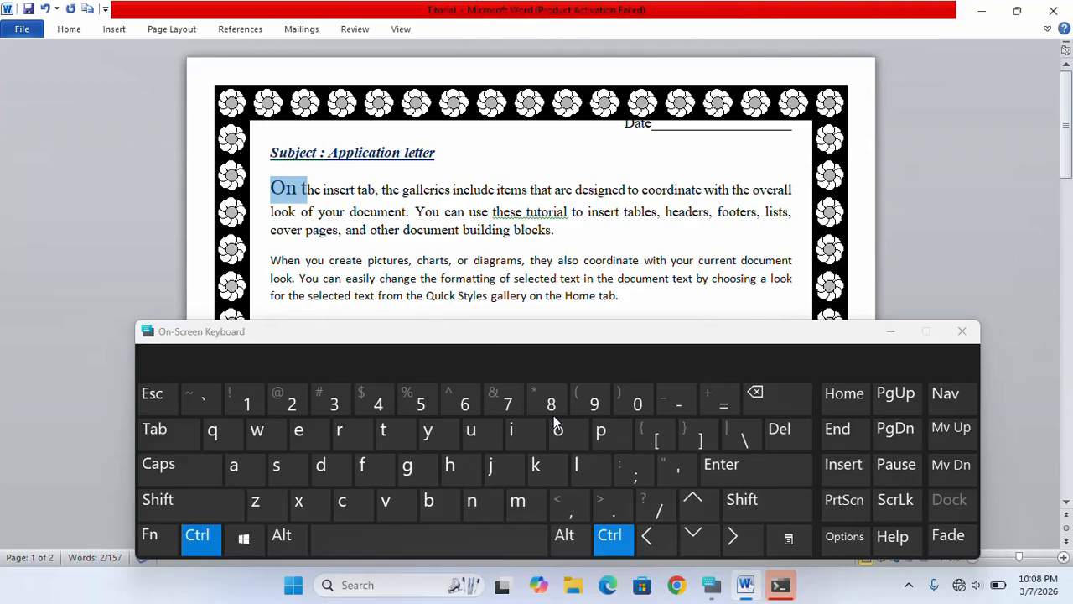
- Reduce the font size of the selected "On t" to 10 points in one-point decrements
{"action": "key", "text": "ctrl+bracketleft"}
{"action": "key", "text": "ctrl+bracketleft"}
{"action": "key", "text": "ctrl+bracketleft"}
{"action": "key", "text": "ctrl+bracketleft"}
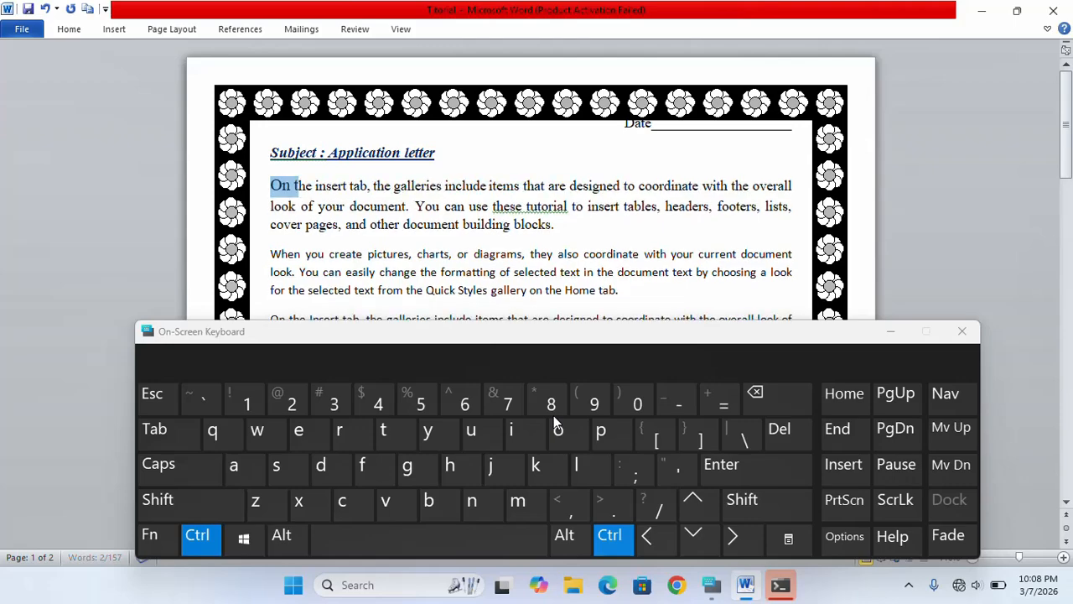
{"action": "key", "text": "ctrl+bracketleft"}
{"action": "key", "text": "ctrl+bracketleft"}
{"action": "key", "text": "ctrl+bracketleft"}
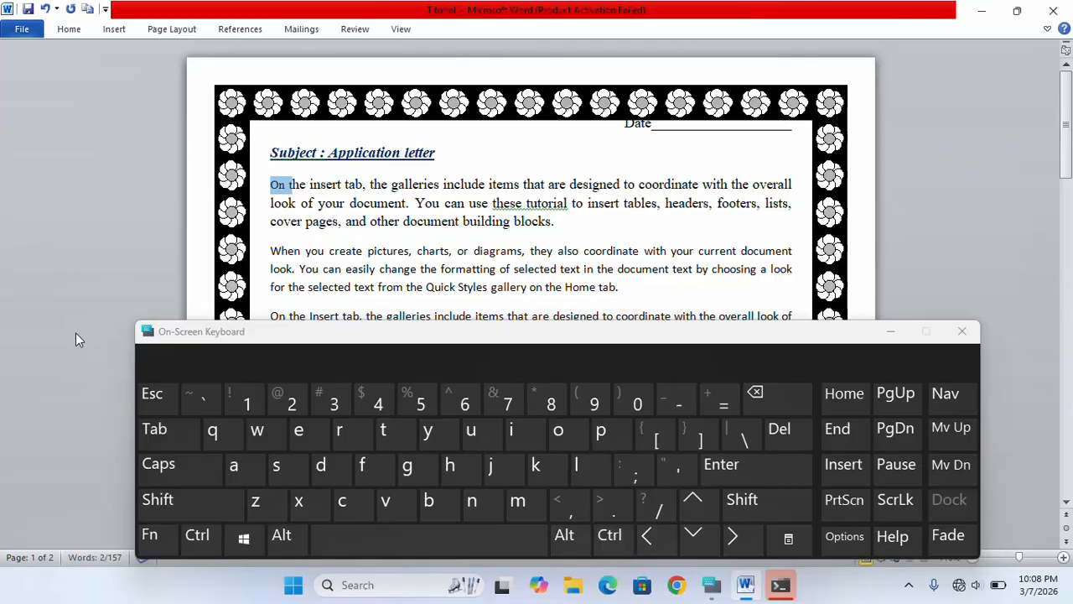
- Underline the selected "On t" in the first paragraph, and remove the underline again
{"action": "left_click", "coordinate": [201, 539]}
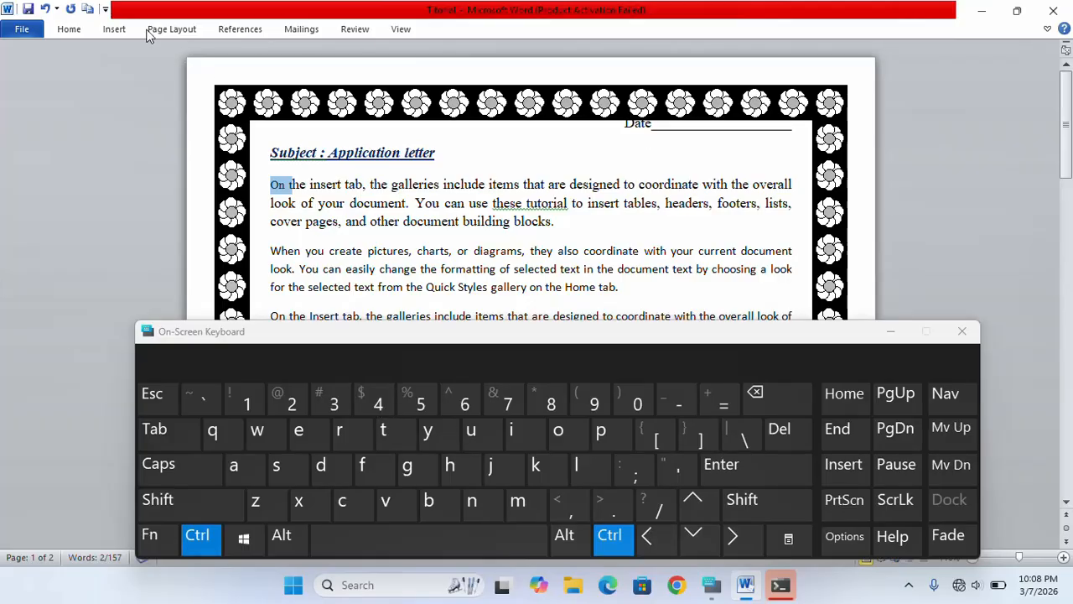
{"action": "left_click", "coordinate": [71, 32]}
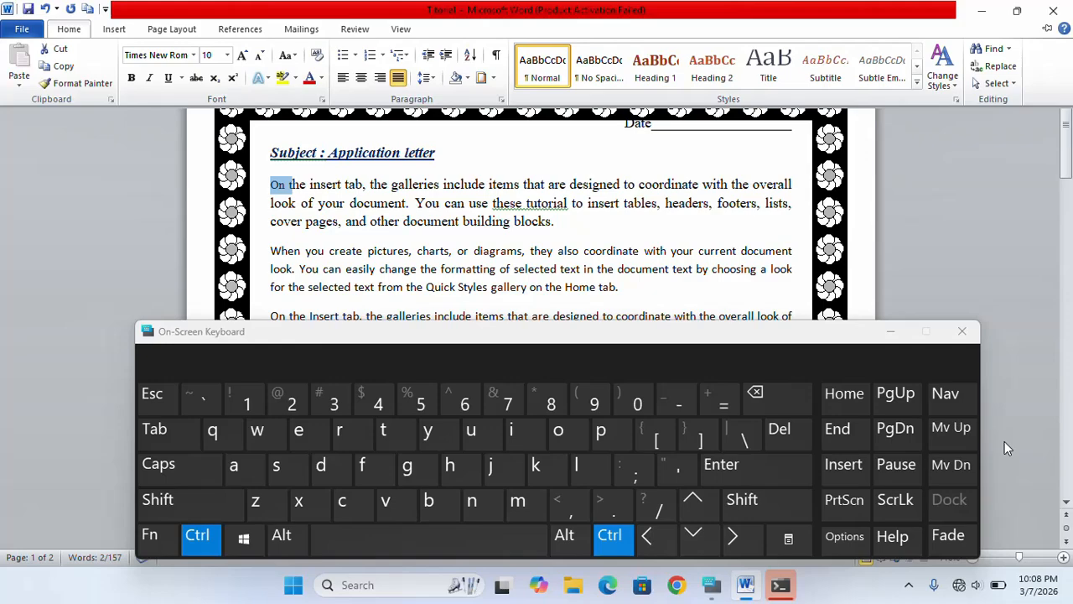
{"action": "left_click", "coordinate": [470, 429]}
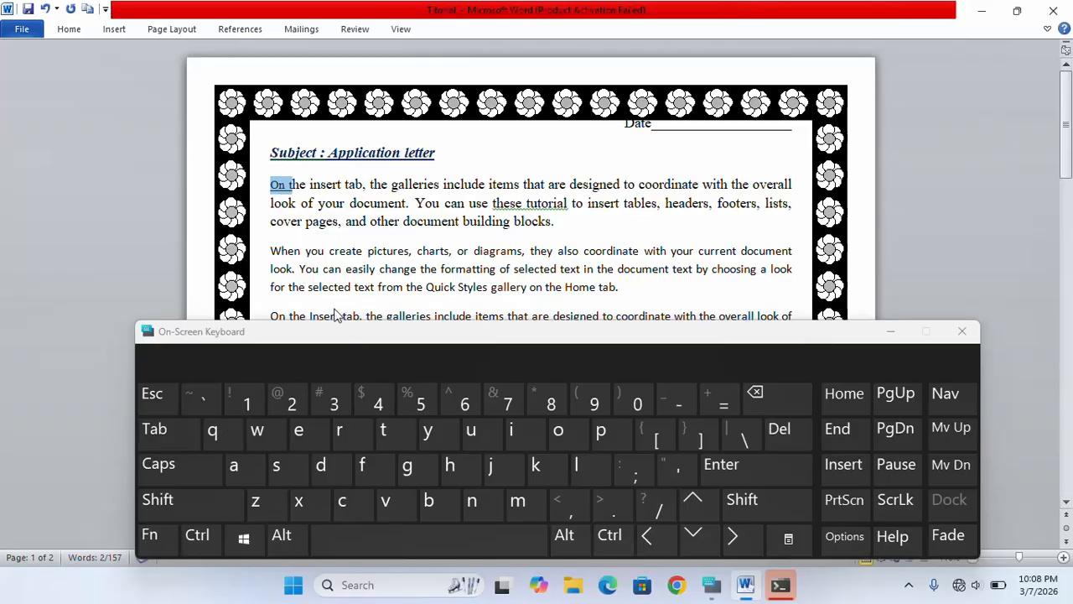
{"action": "left_click", "coordinate": [193, 545]}
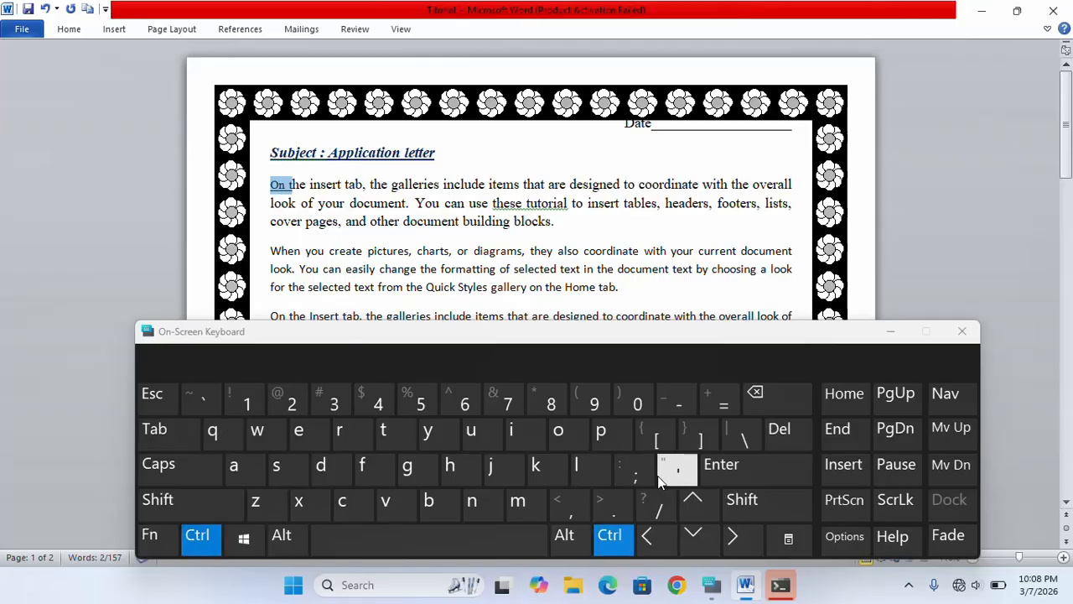
{"action": "left_click", "coordinate": [472, 435]}
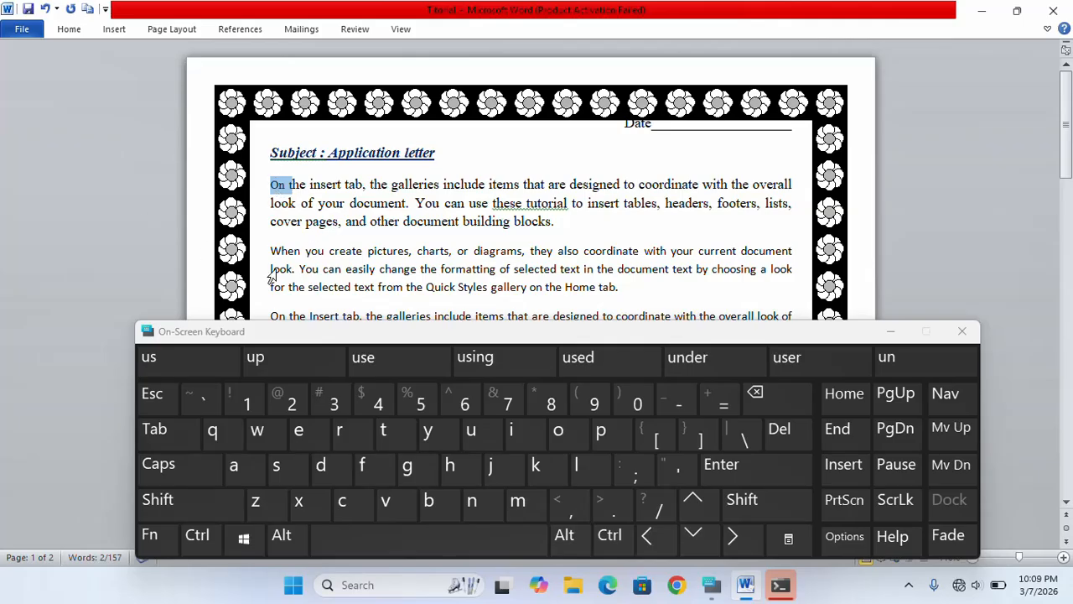
- Make the selected "On t" bold and enlarge its font size by about eight points
{"action": "left_click", "coordinate": [202, 544]}
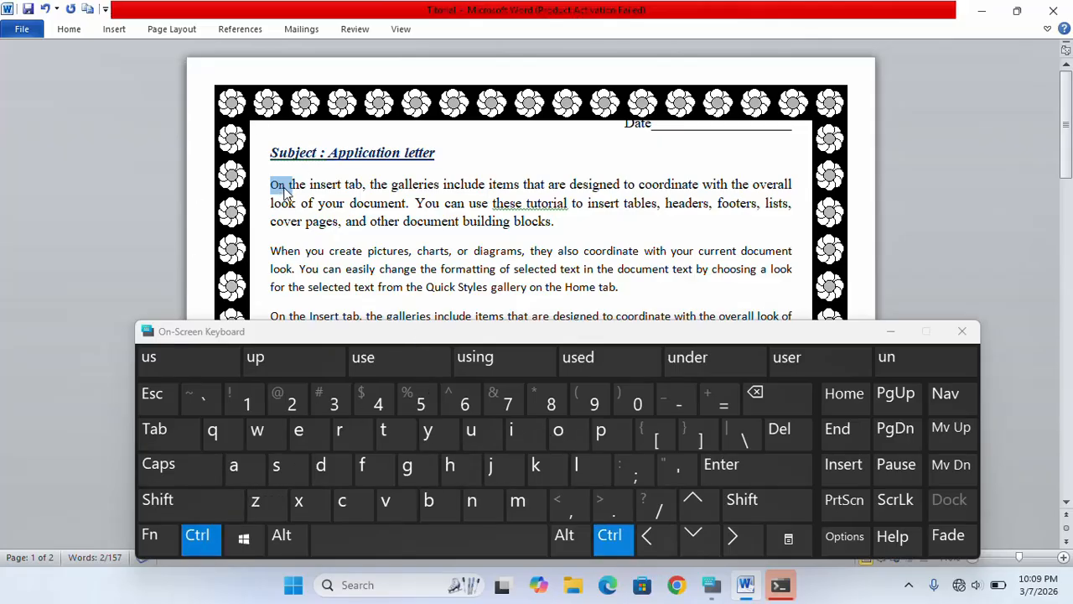
{"action": "left_click", "coordinate": [432, 511]}
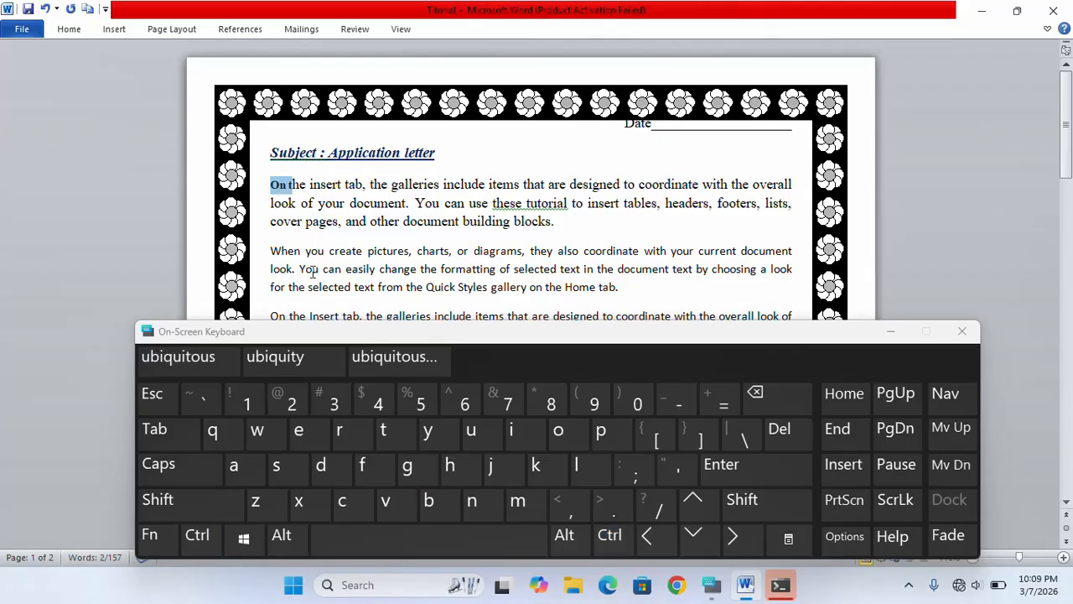
{"action": "left_click", "coordinate": [610, 535]}
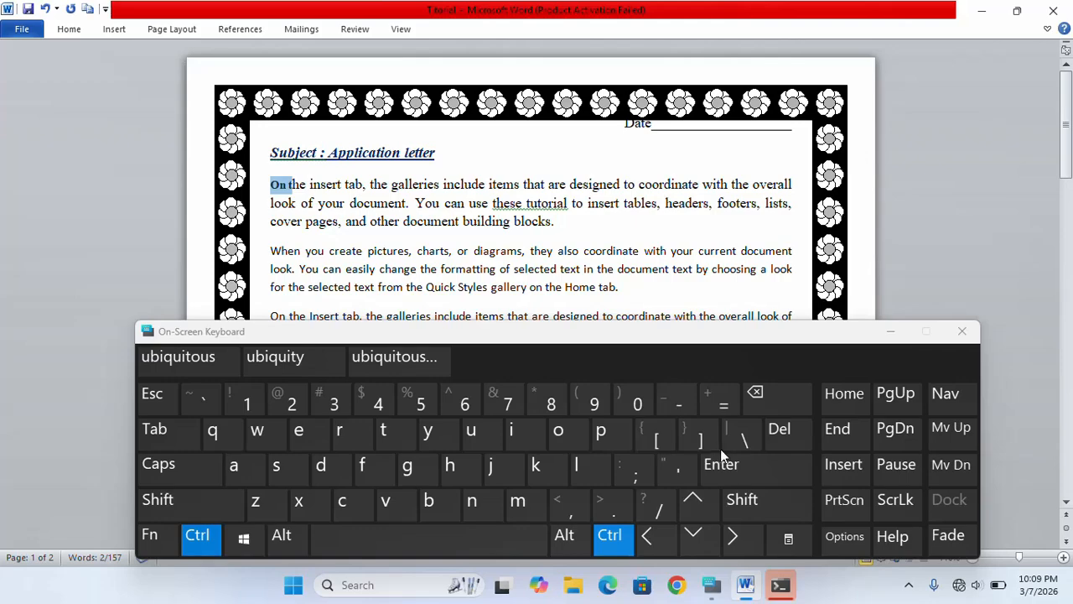
{"action": "left_click", "coordinate": [699, 436]}
{"action": "left_click", "coordinate": [699, 436]}
{"action": "left_click", "coordinate": [700, 436]}
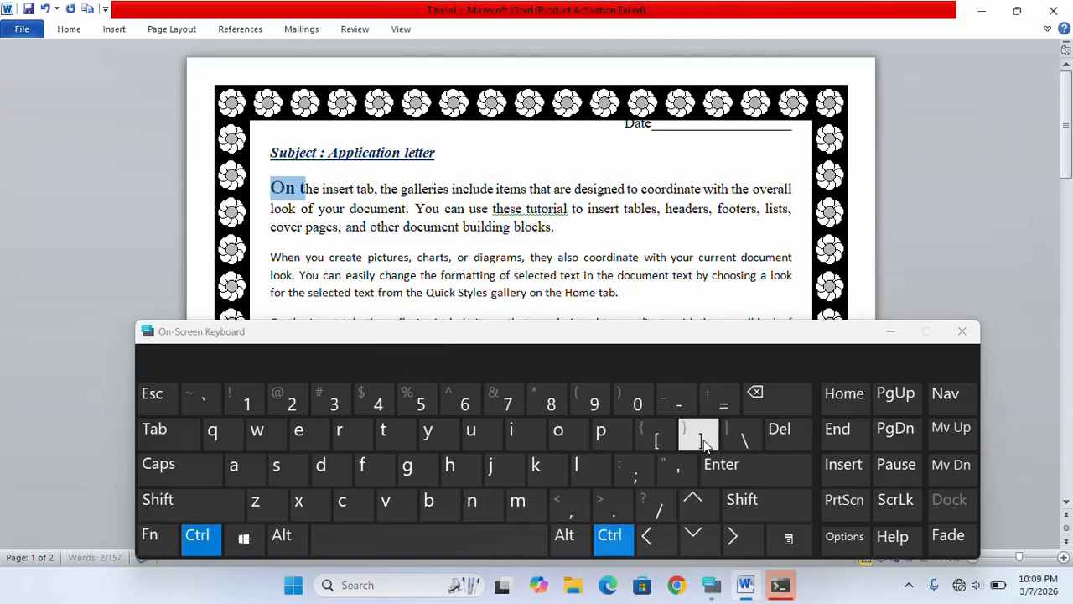
{"action": "left_click", "coordinate": [700, 436]}
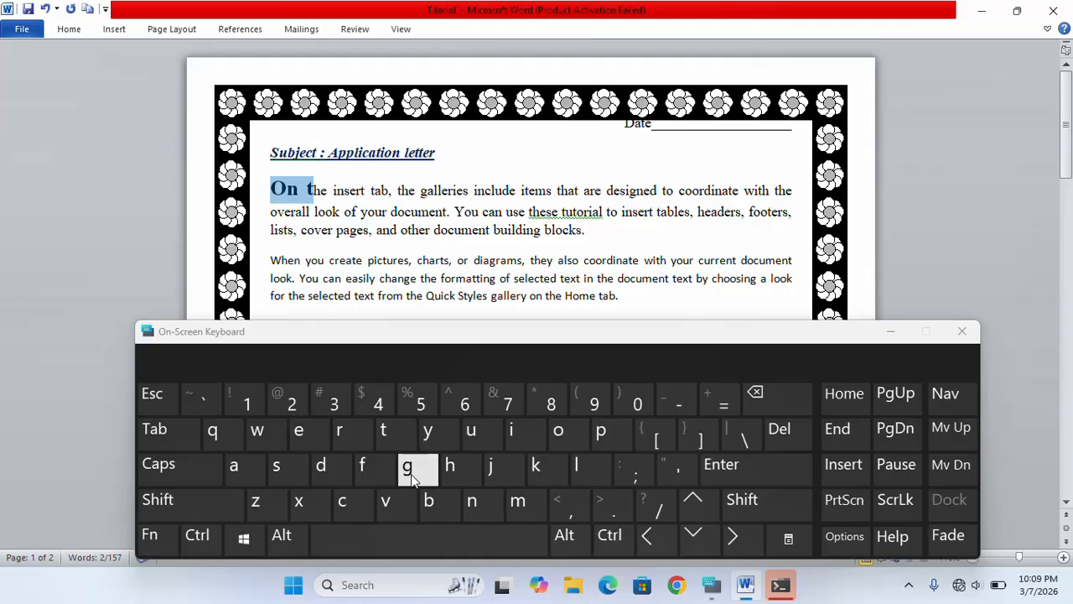
- Undo the accidental overwriting of "On t", and turn its bold formatting off and on again
{"action": "left_click", "coordinate": [426, 501]}
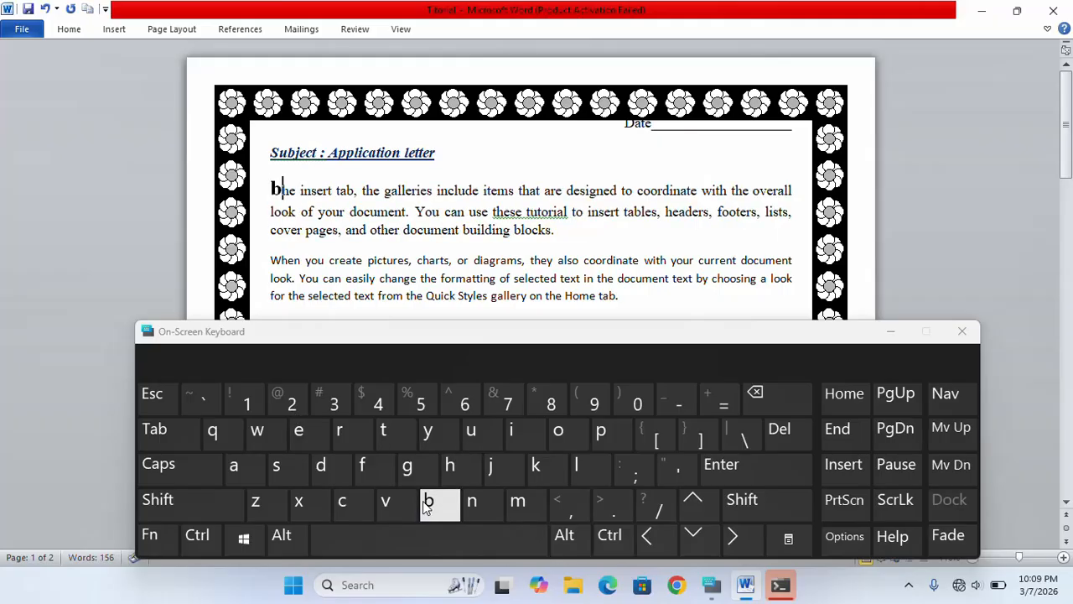
{"action": "key", "text": "ctrl+z"}
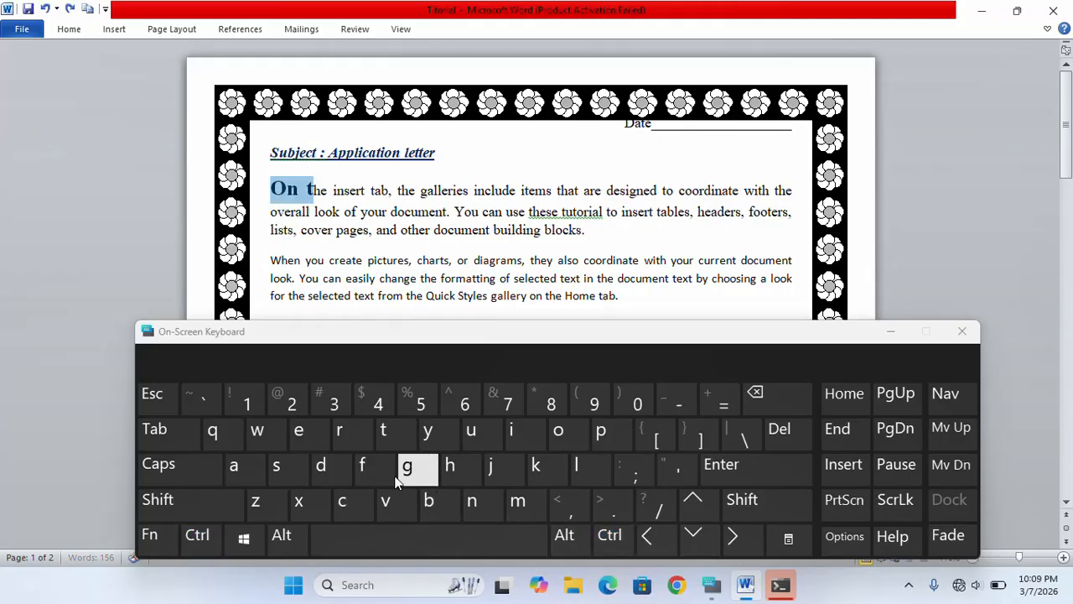
{"action": "left_click", "coordinate": [198, 536]}
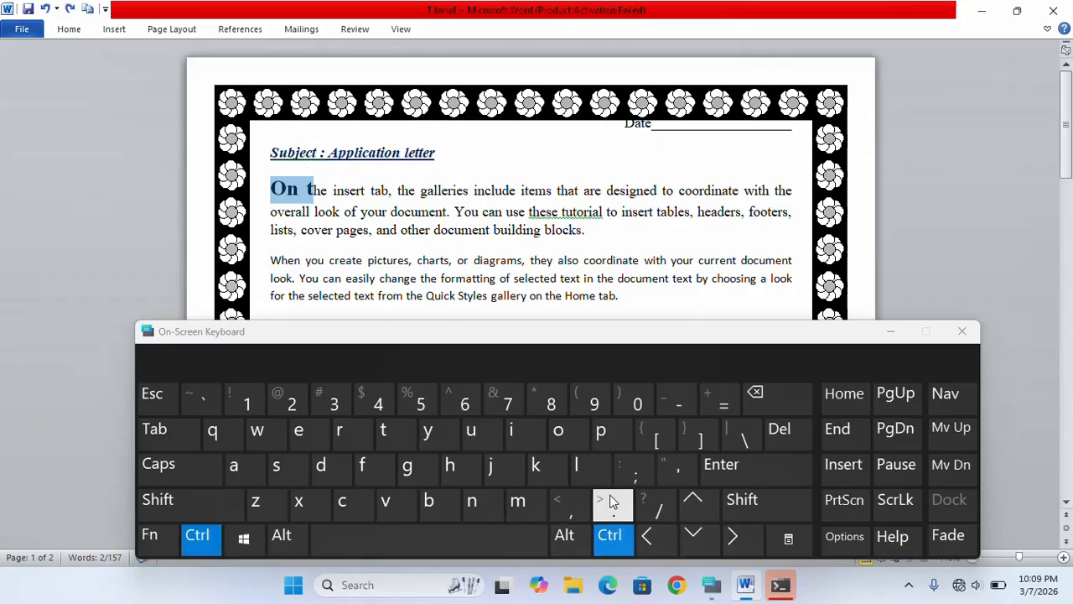
{"action": "left_click", "coordinate": [428, 508]}
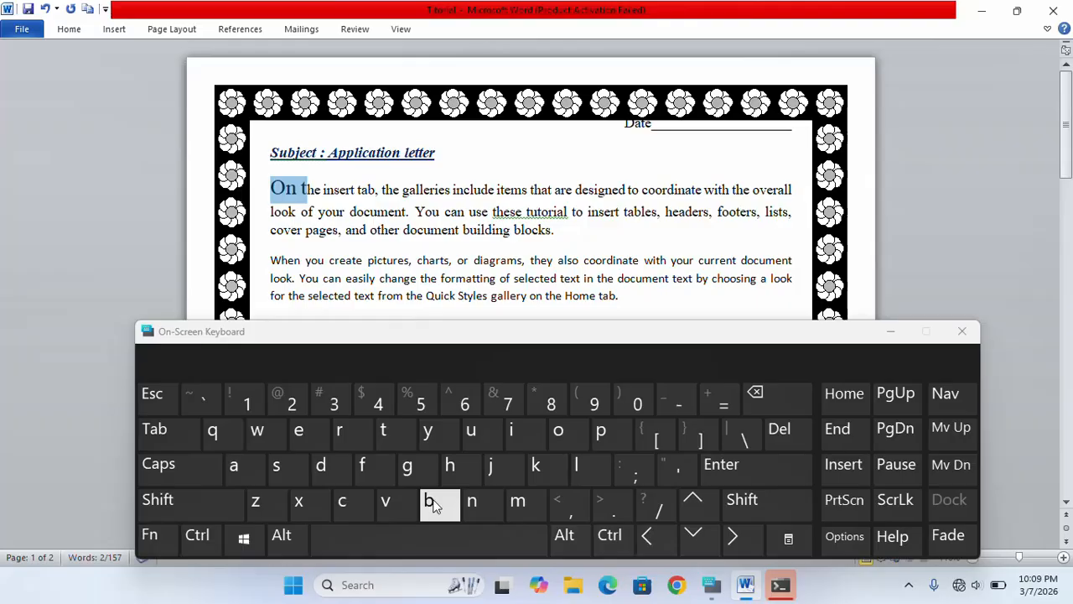
{"action": "left_click", "coordinate": [212, 552]}
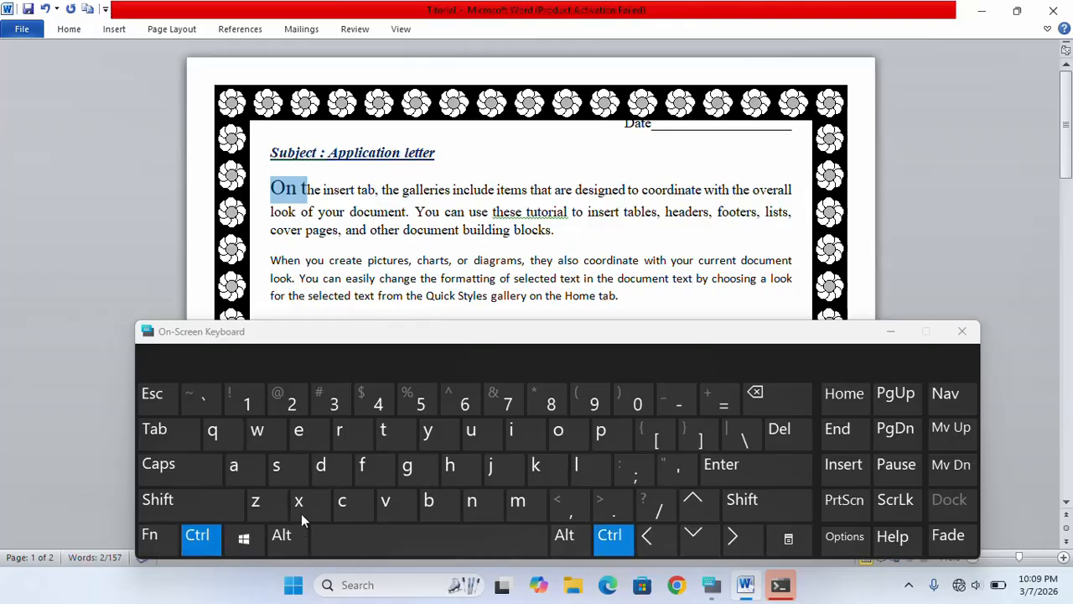
{"action": "left_click", "coordinate": [429, 501]}
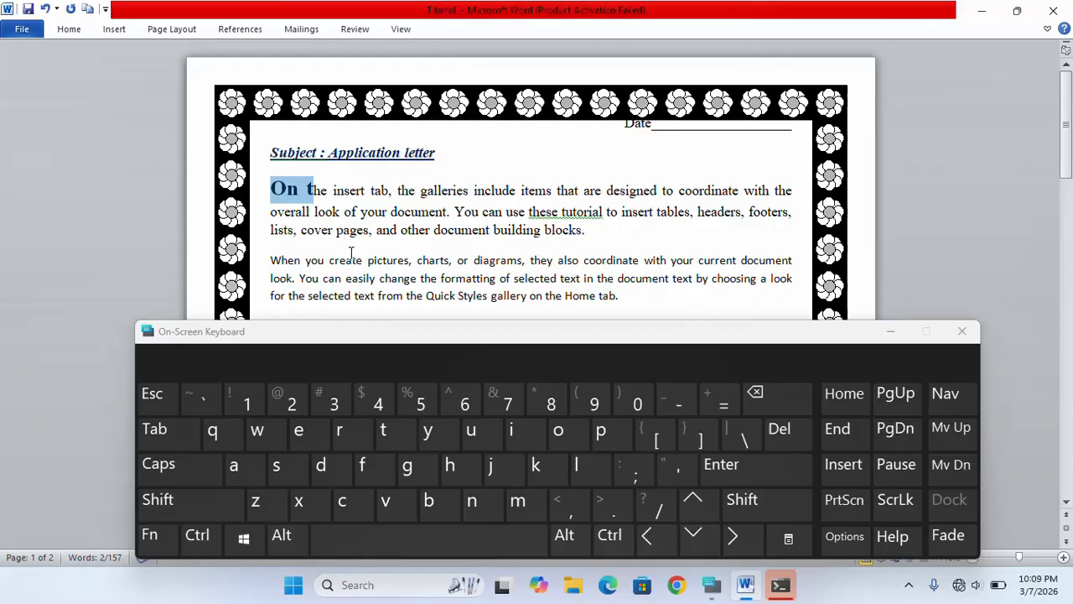
- Apply italic formatting to the selected bold "On t", and remove the italic again
{"action": "left_click", "coordinate": [201, 535]}
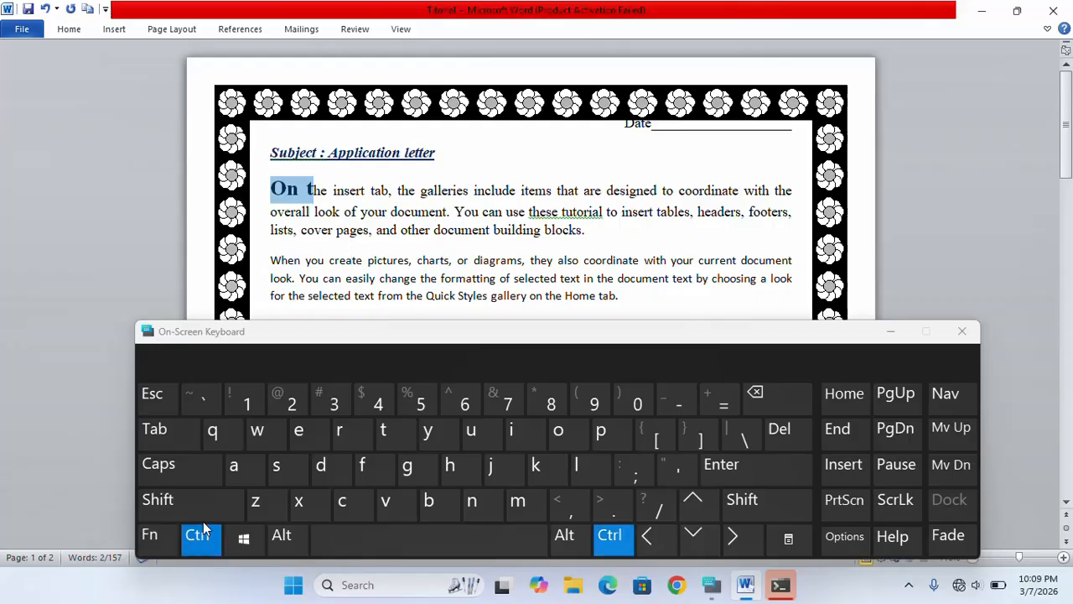
{"action": "left_click", "coordinate": [528, 438]}
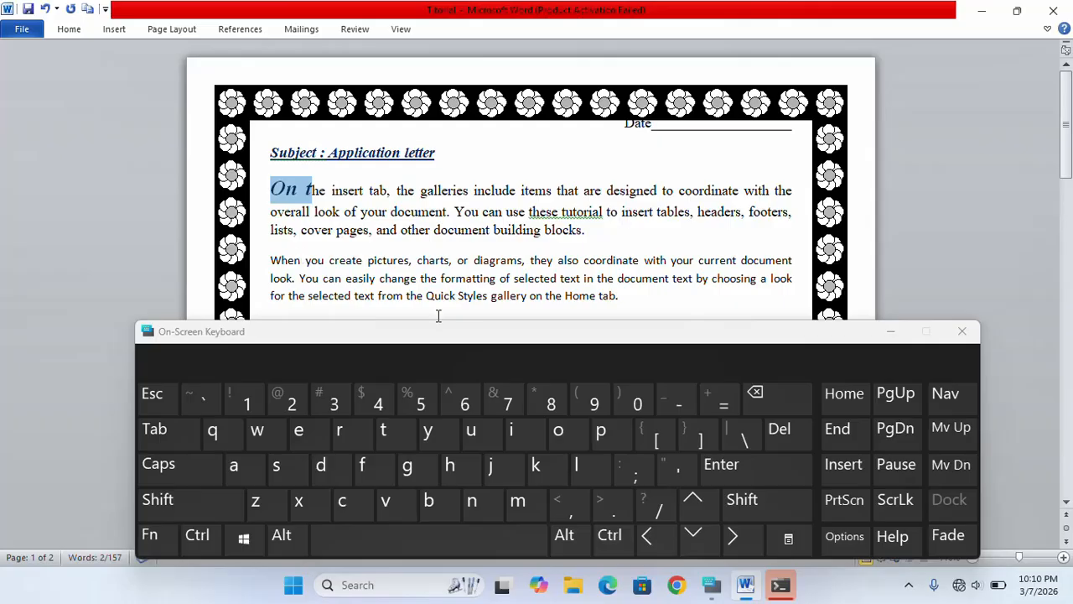
{"action": "left_click", "coordinate": [203, 541]}
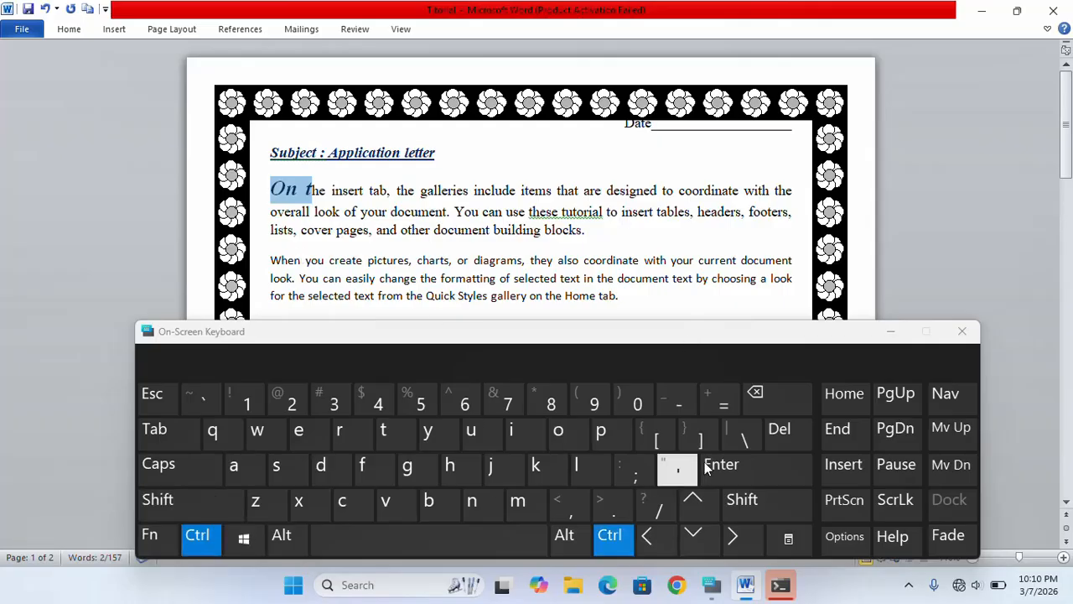
{"action": "left_click", "coordinate": [520, 440]}
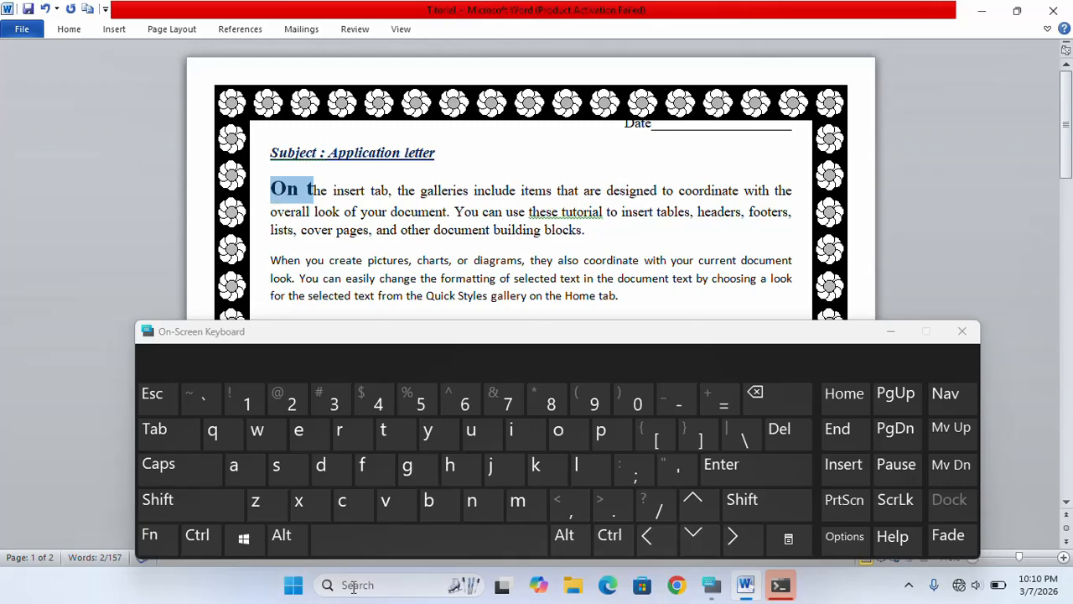
- Remove the bold formatting from the selected "On t" in the first paragraph and clear the selection
{"action": "left_click", "coordinate": [204, 546]}
{"action": "left_click", "coordinate": [436, 505]}
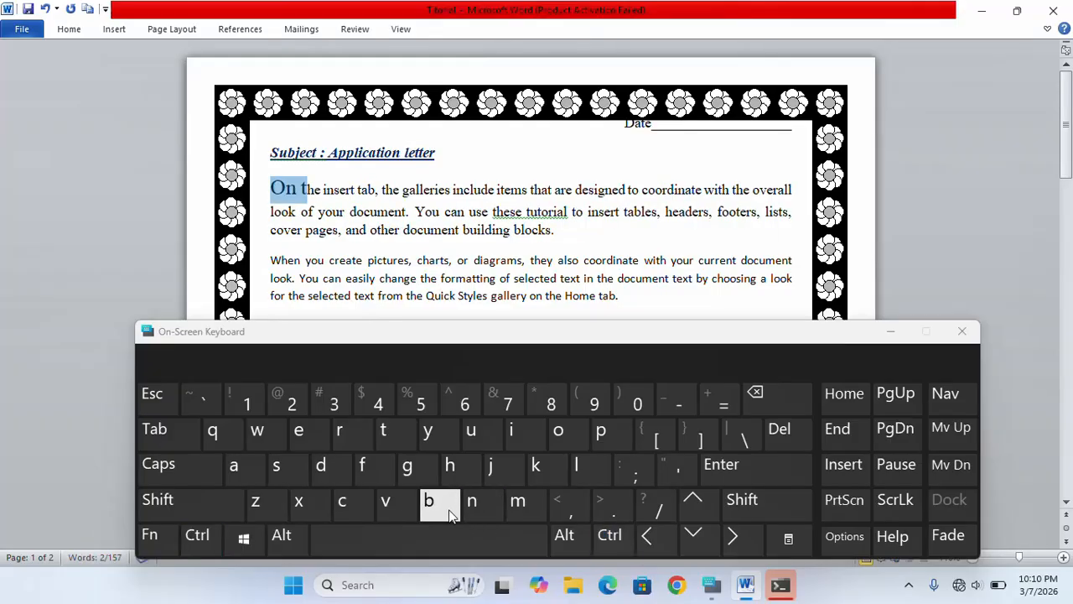
{"action": "key", "text": "ctrl"}
{"action": "key", "text": "ctrl"}
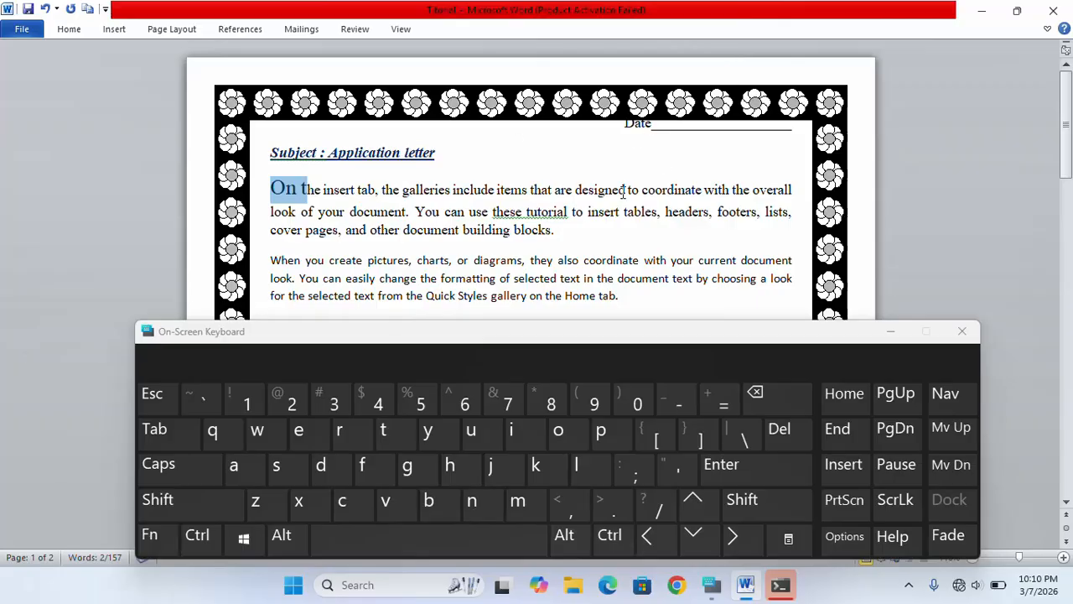
{"action": "scroll", "coordinate": [402, 213], "scroll_direction": "down", "scroll_amount": 1}
{"action": "scroll", "coordinate": [436, 198], "scroll_direction": "up", "scroll_amount": 1}
{"action": "left_click", "coordinate": [576, 218]}
- Remove the decorative flower page border by setting the page border to None
{"action": "left_click", "coordinate": [892, 332]}
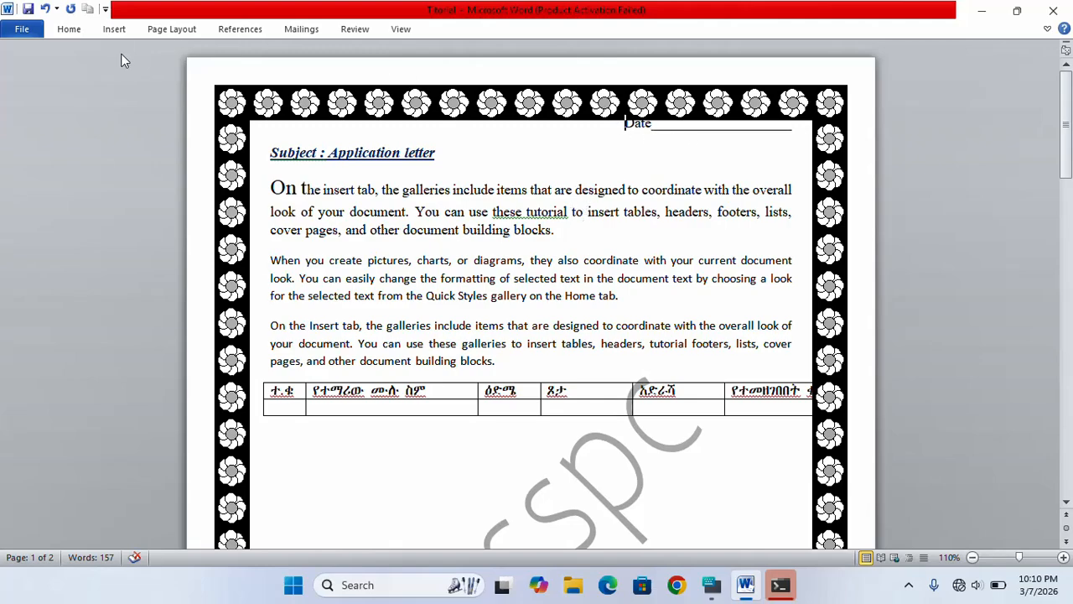
{"action": "left_click", "coordinate": [185, 29]}
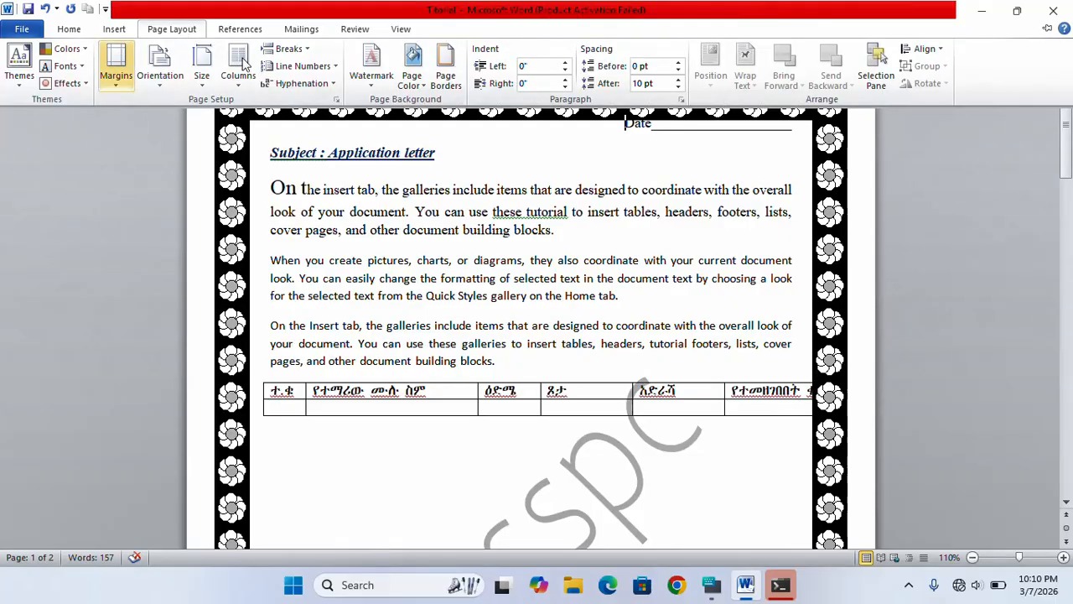
{"action": "left_click", "coordinate": [442, 81]}
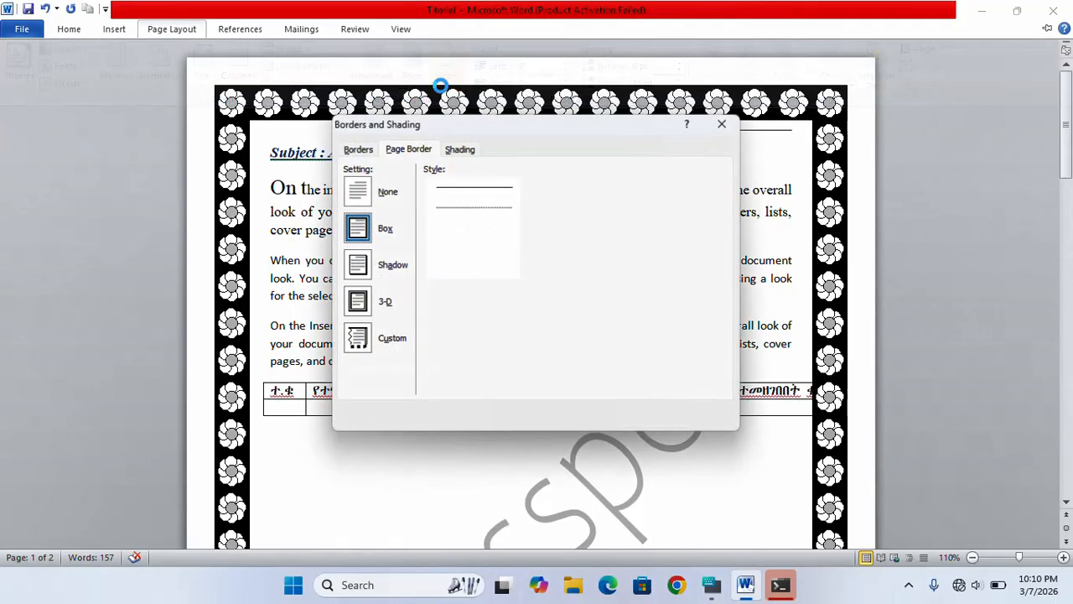
{"action": "left_click", "coordinate": [366, 196]}
{"action": "left_click", "coordinate": [653, 422]}
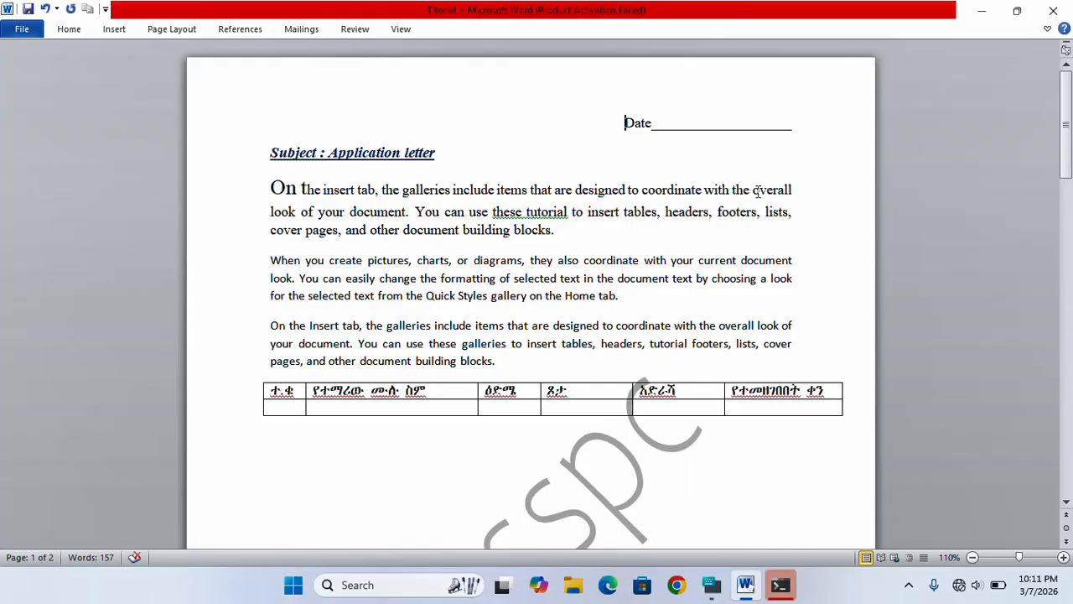
- Select the three body paragraphs above the table and switch off their justified alignment
{"action": "left_click", "coordinate": [276, 190]}
{"action": "left_click_drag", "start_coordinate": [300, 190], "coordinate": [615, 359]}
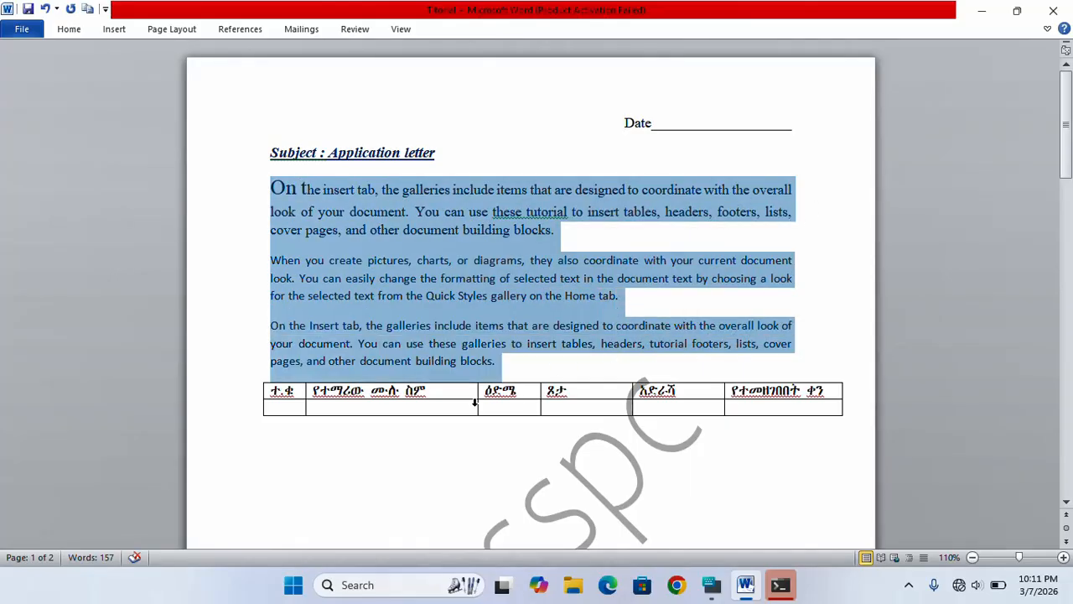
{"action": "left_click", "coordinate": [717, 597]}
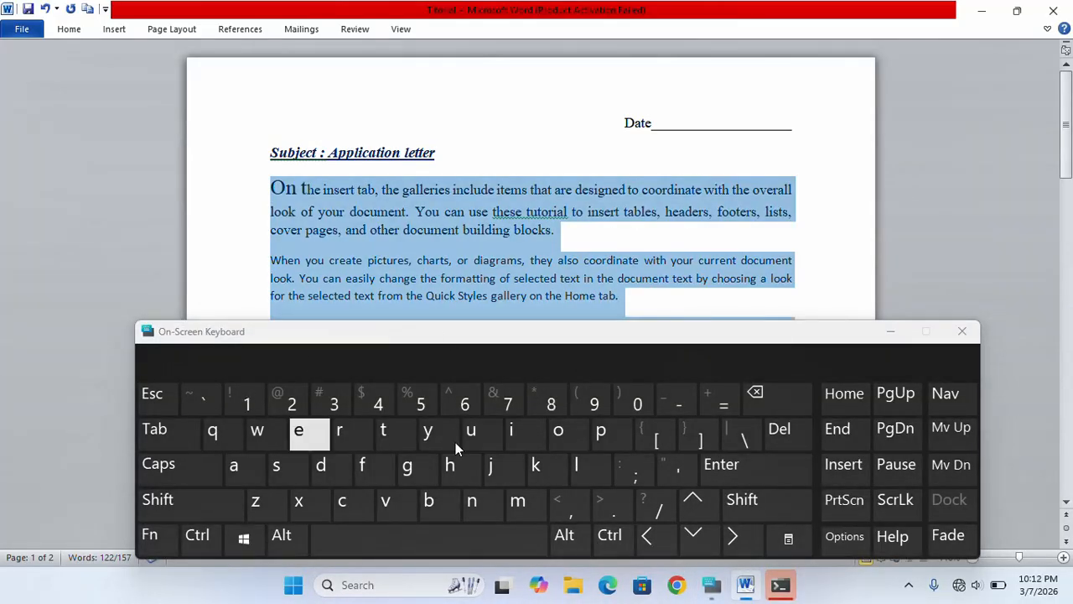
{"action": "left_click", "coordinate": [199, 548]}
{"action": "left_click", "coordinate": [498, 476]}
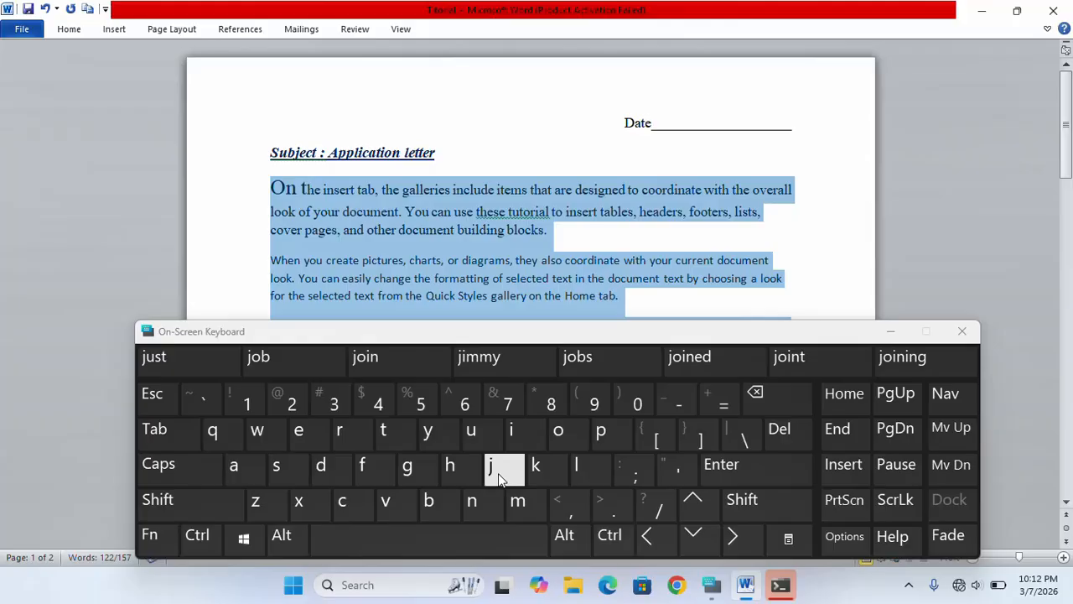
- Undo the accidental overwriting of the three selected body paragraphs, and justify them again
{"action": "left_click", "coordinate": [498, 476]}
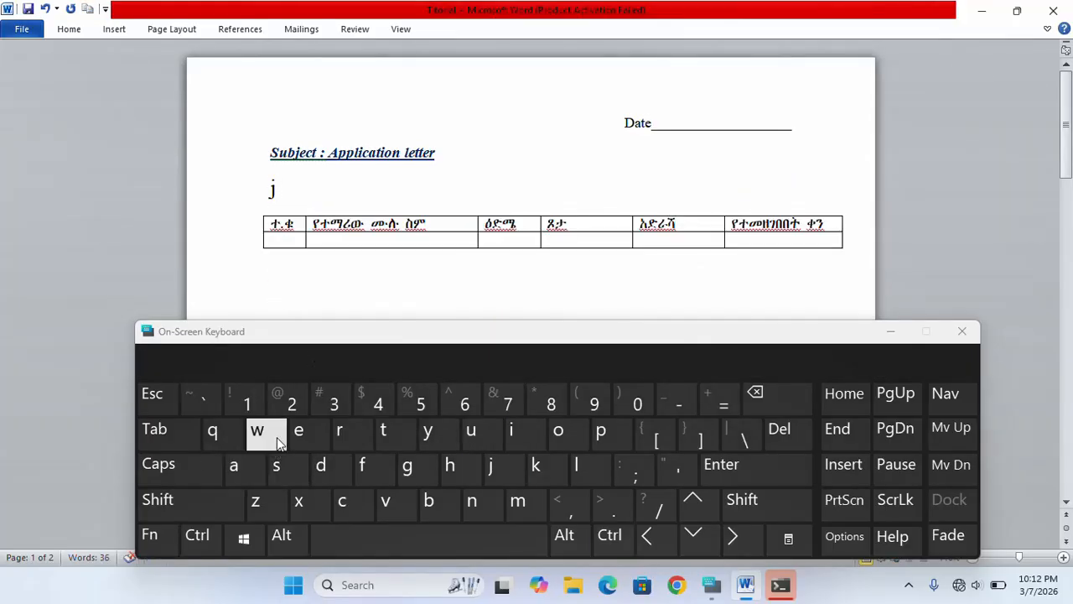
{"action": "key", "text": "ctrl+z"}
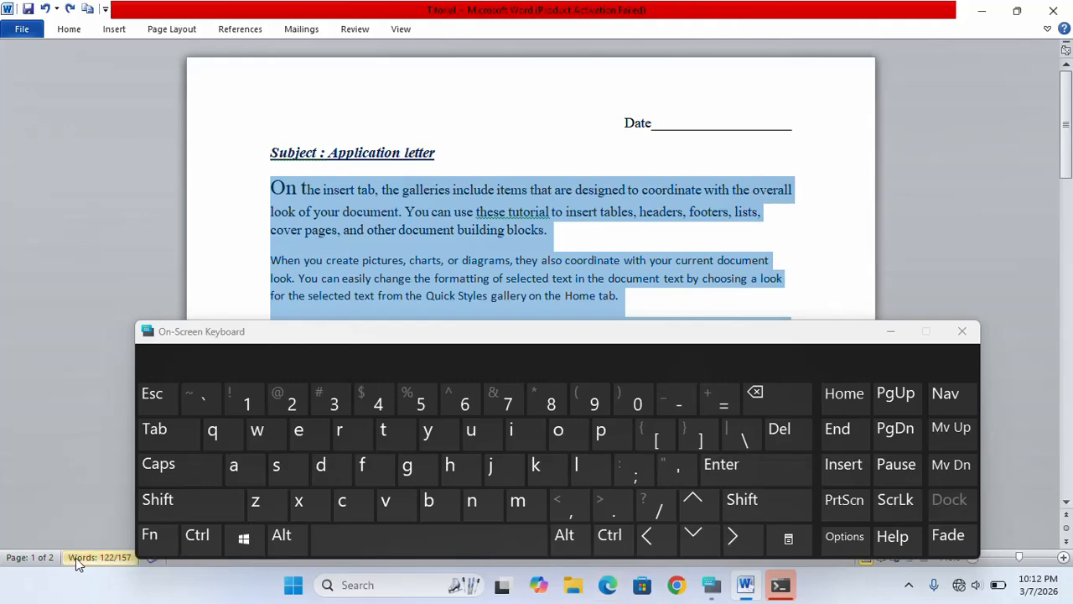
{"action": "left_click", "coordinate": [202, 537]}
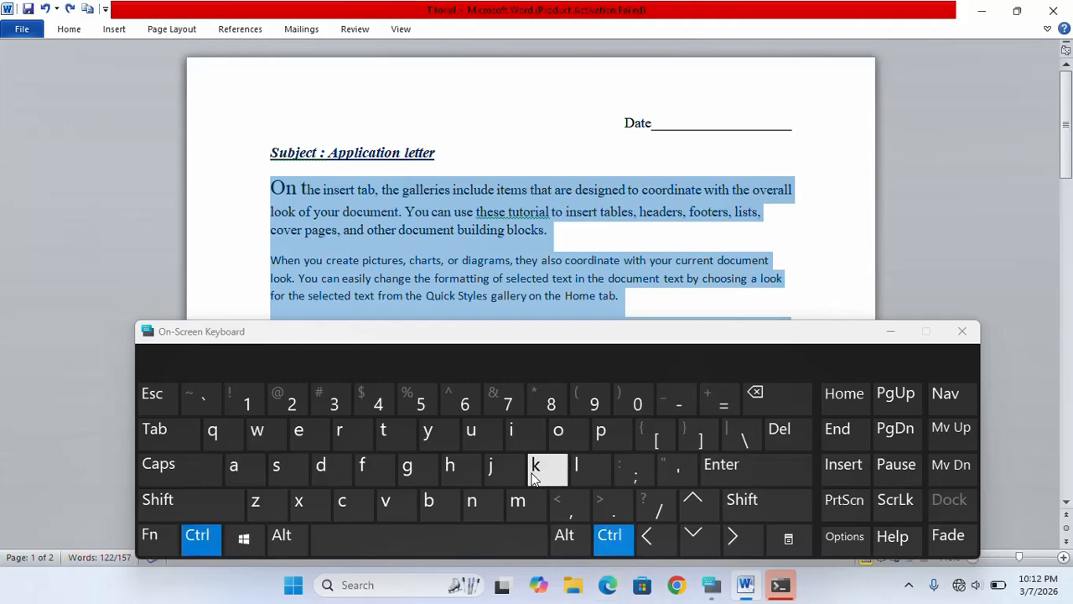
{"action": "left_click", "coordinate": [492, 470]}
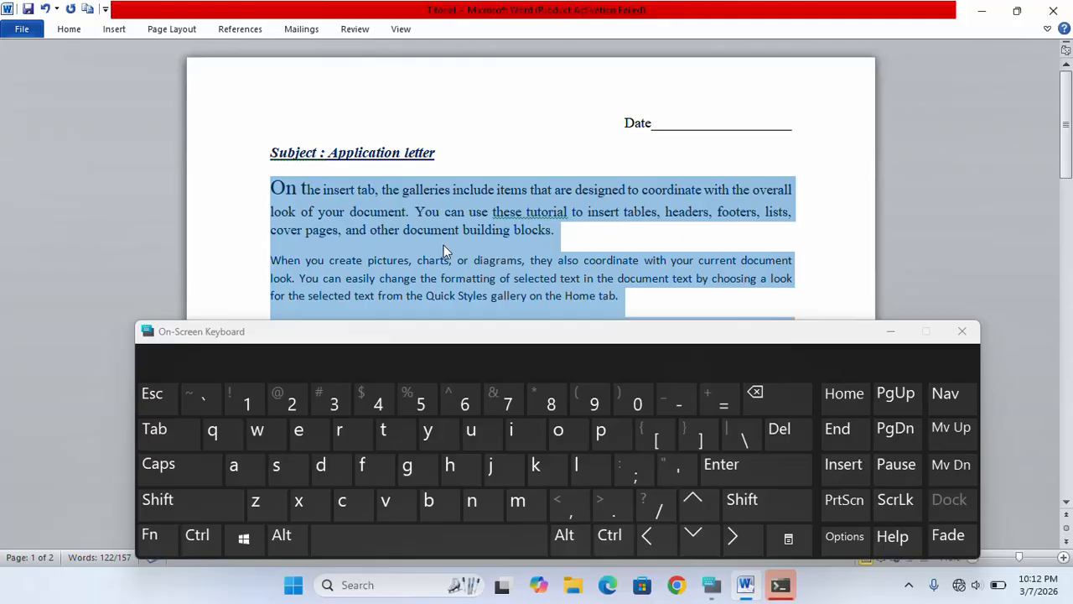
{"action": "scroll", "coordinate": [436, 239], "scroll_direction": "down", "scroll_amount": 1}
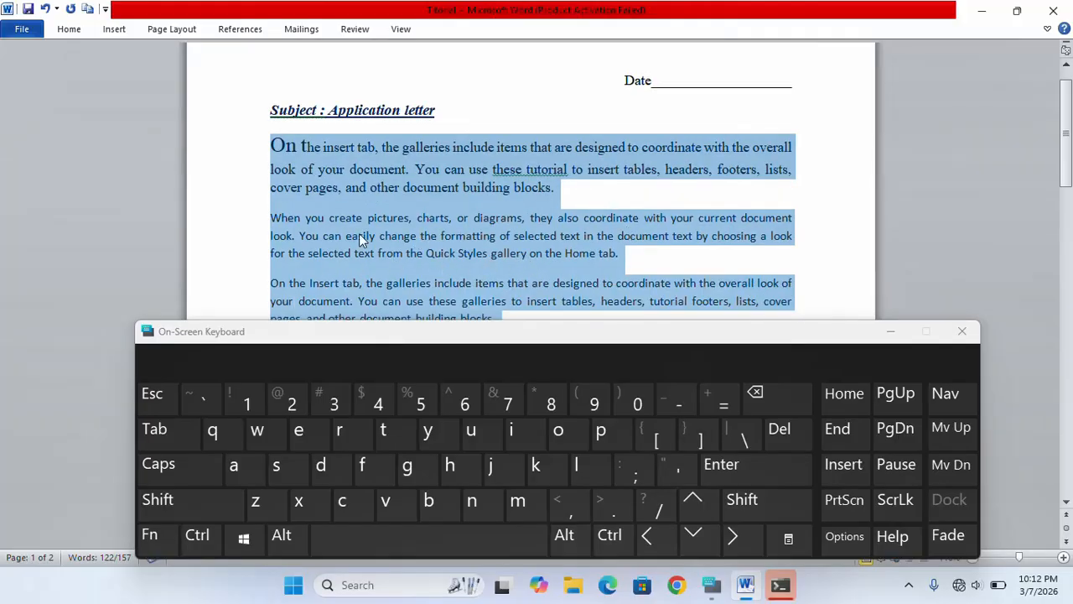
{"action": "left_click", "coordinate": [540, 218]}
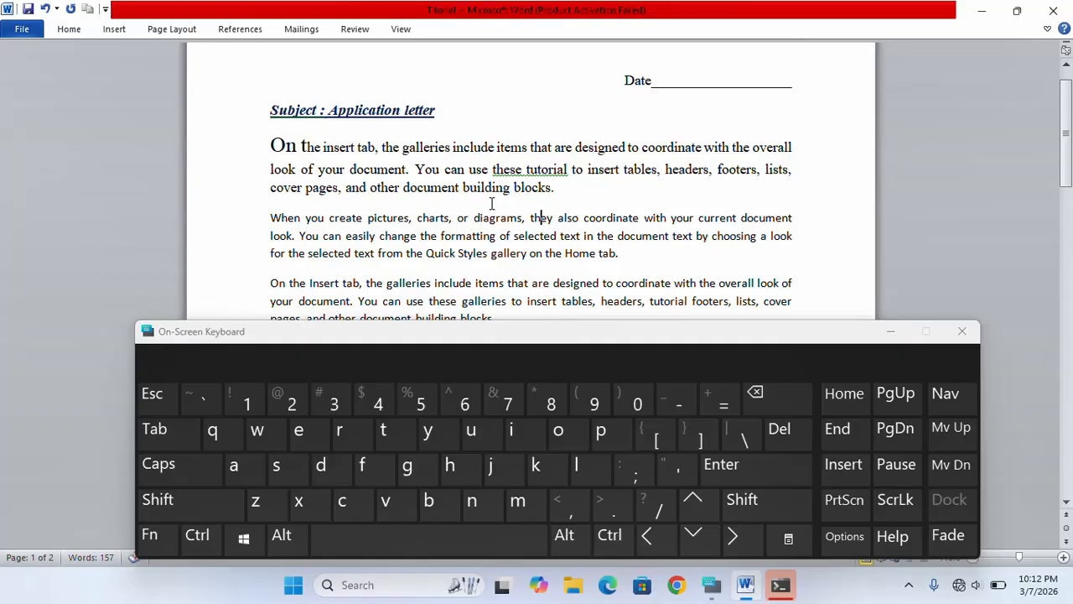
- Center the Date line at the top of the letter, and align it left
{"action": "scroll", "coordinate": [166, 145], "scroll_direction": "up", "scroll_amount": 1}
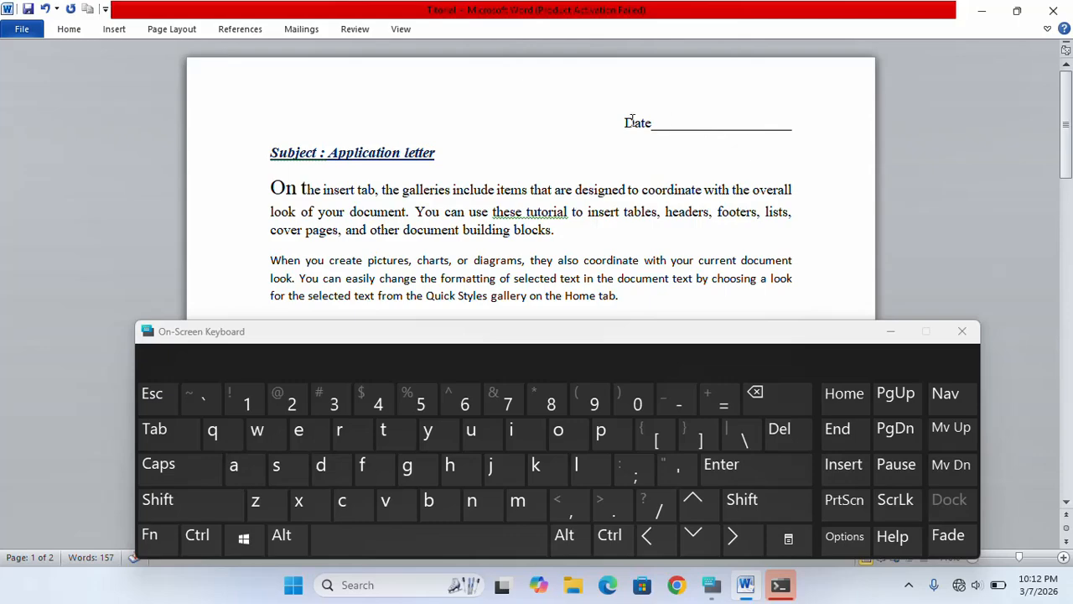
{"action": "left_click_drag", "start_coordinate": [625, 122], "coordinate": [774, 125]}
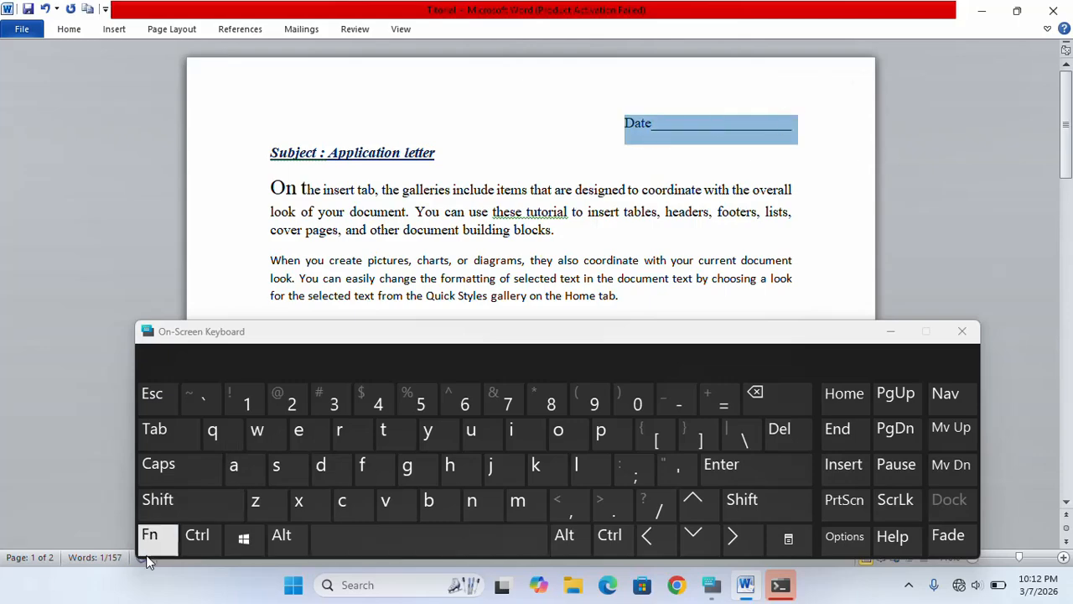
{"action": "left_click", "coordinate": [196, 541]}
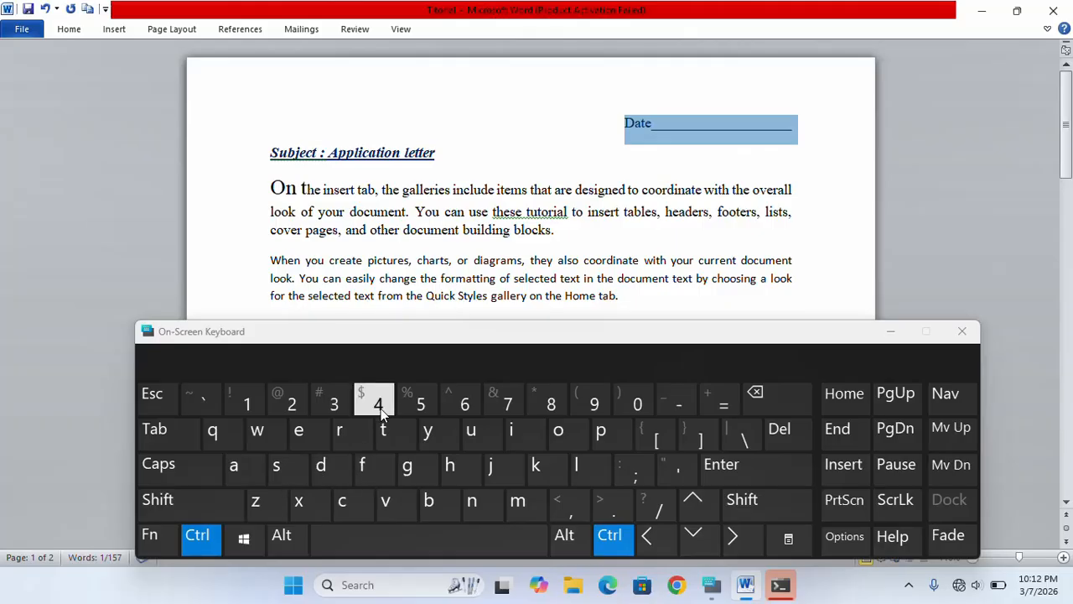
{"action": "left_click", "coordinate": [304, 442]}
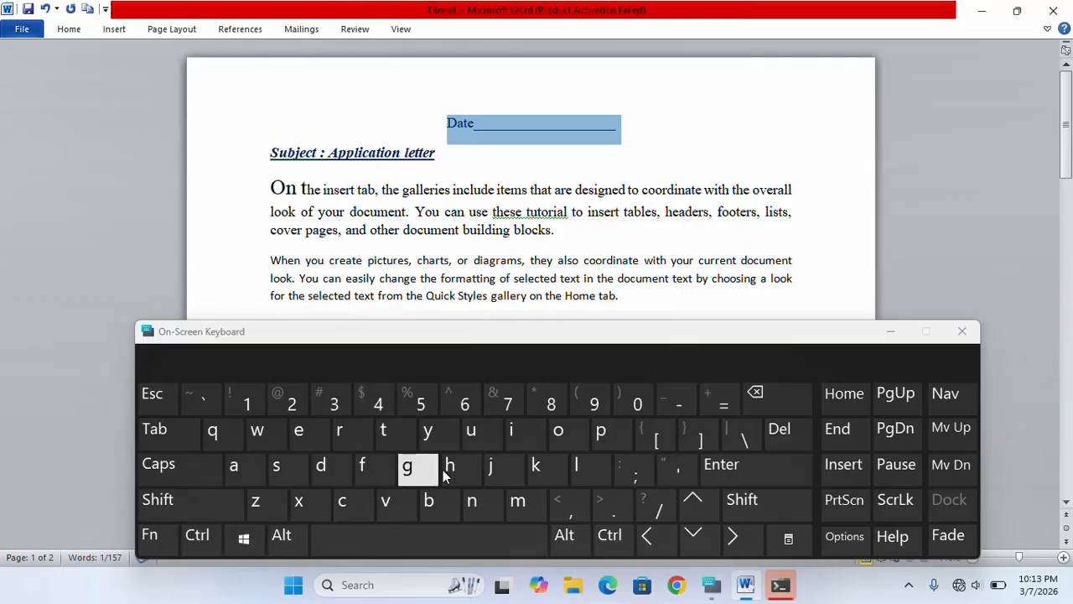
{"action": "left_click", "coordinate": [198, 536]}
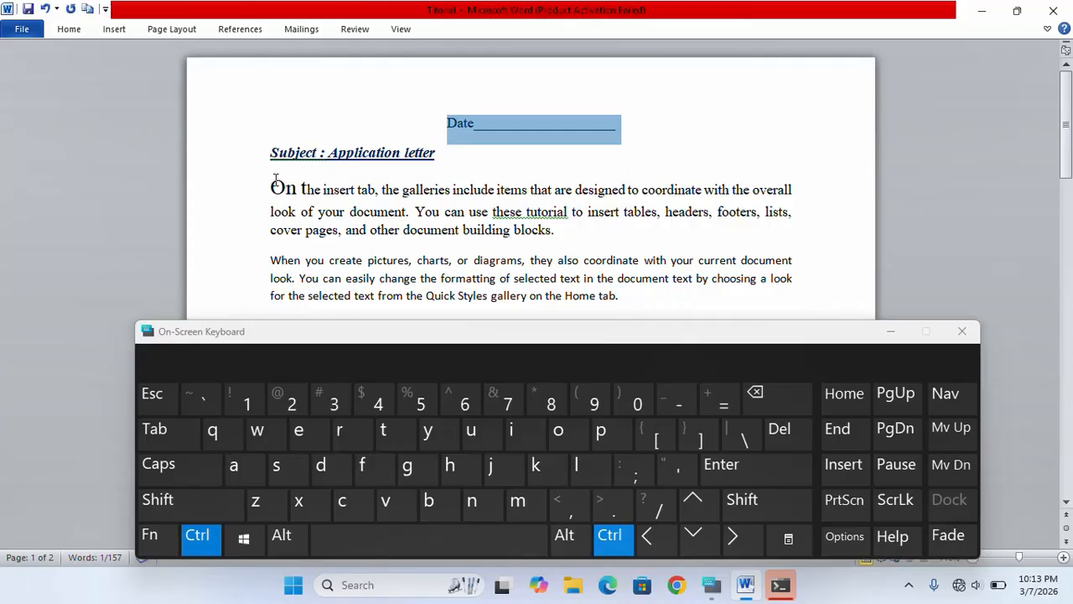
{"action": "left_click", "coordinate": [576, 466]}
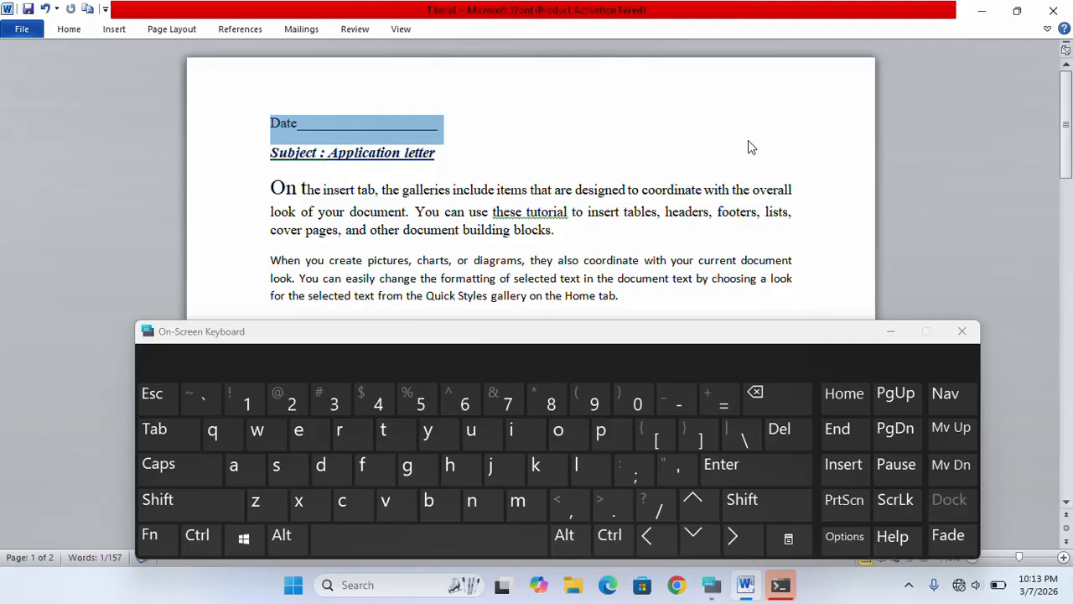
- Align the selected Date line to the right and clear the selection
{"action": "left_click", "coordinate": [197, 537]}
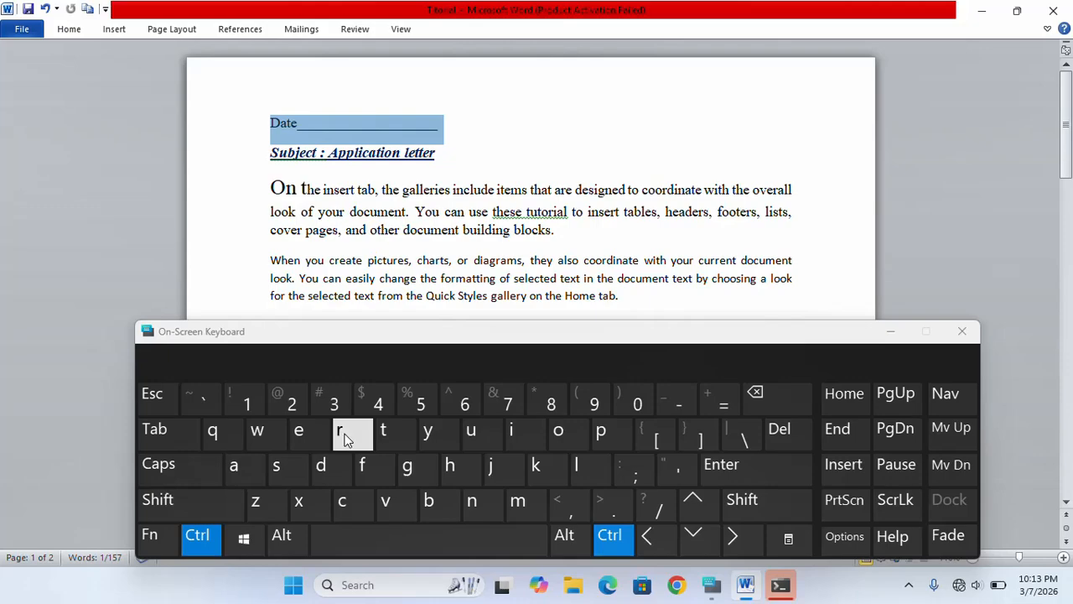
{"action": "left_click", "coordinate": [343, 433]}
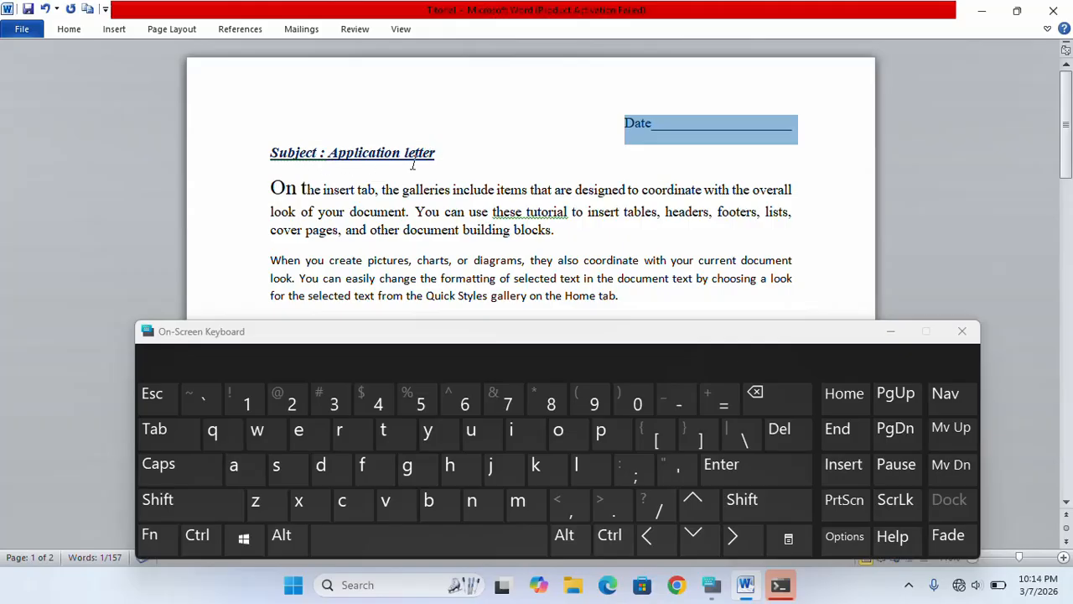
{"action": "left_click", "coordinate": [275, 124]}
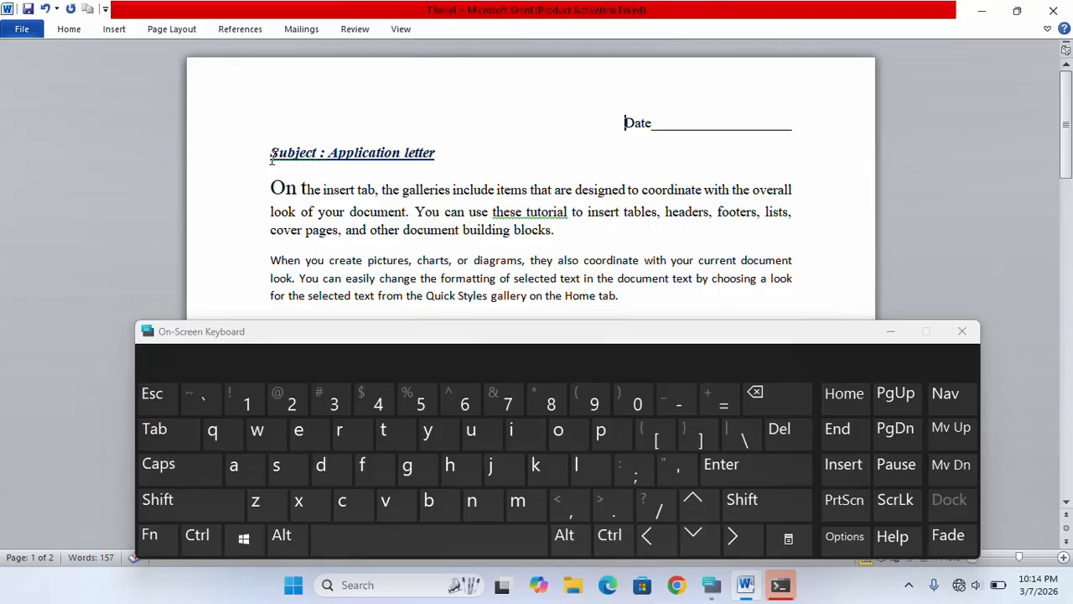
- Center the "Subject : Application letter" line and clear the selection
{"action": "left_click_drag", "start_coordinate": [271, 160], "coordinate": [443, 156]}
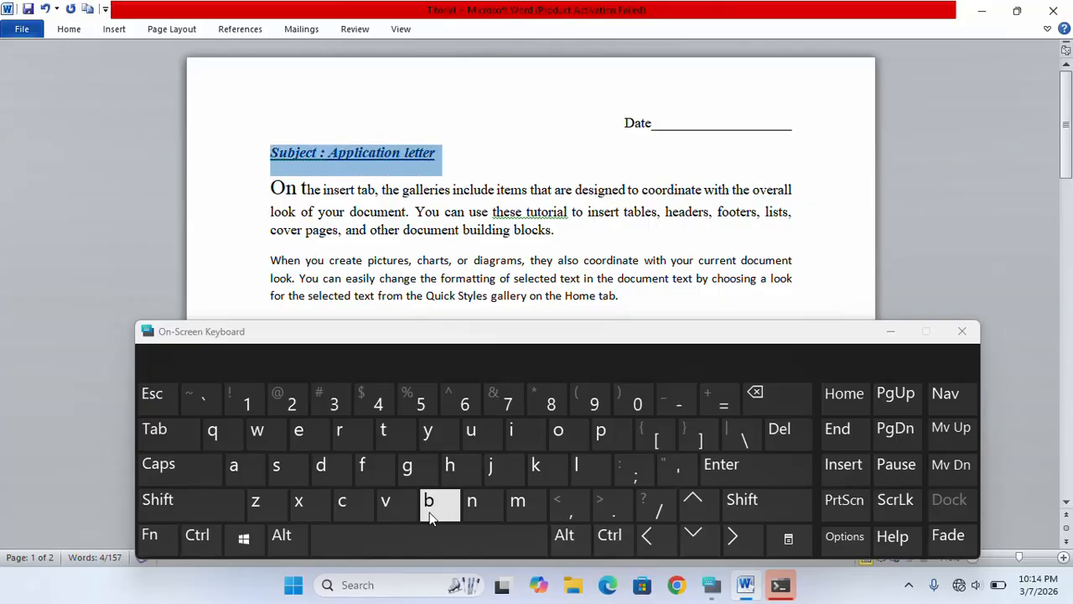
{"action": "left_click", "coordinate": [197, 550]}
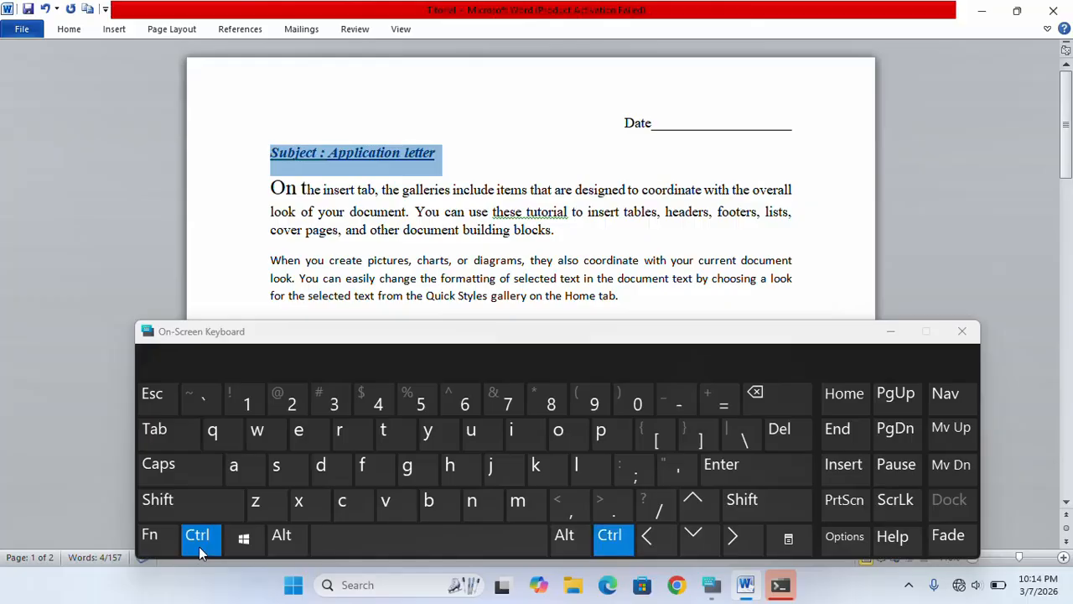
{"action": "left_click", "coordinate": [300, 432]}
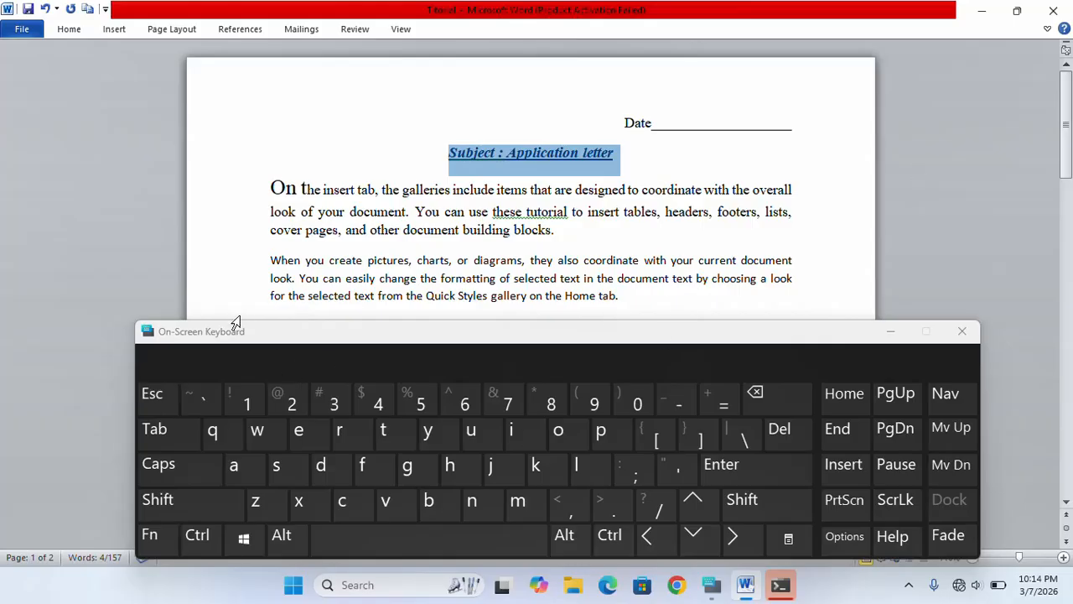
{"action": "left_click", "coordinate": [263, 136]}
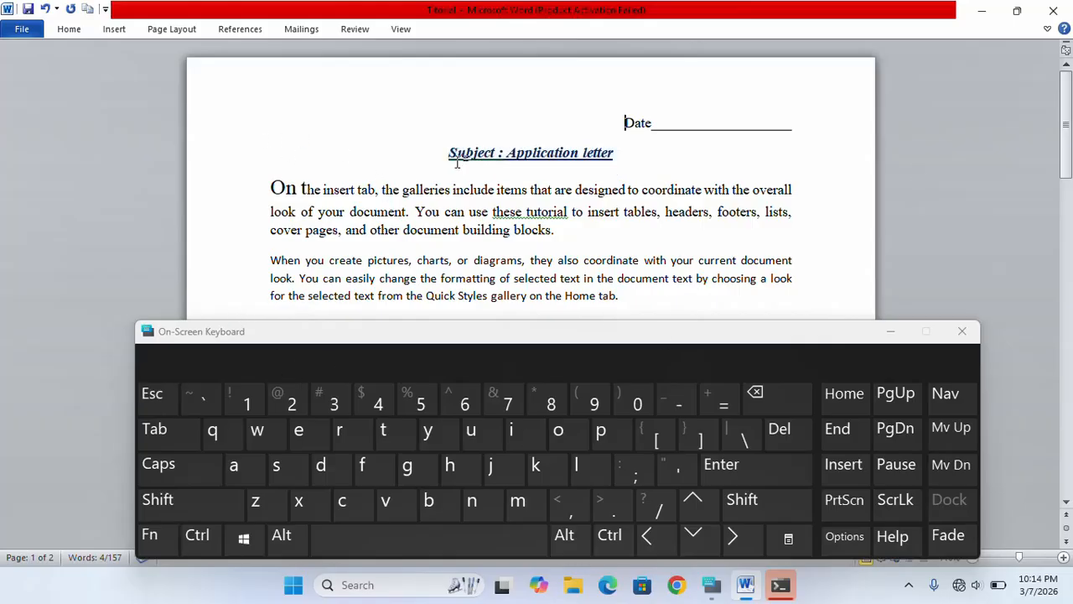
- Insert an empty paragraph below the subject line and align it left
{"action": "left_click", "coordinate": [638, 167]}
{"action": "key", "text": "Return"}
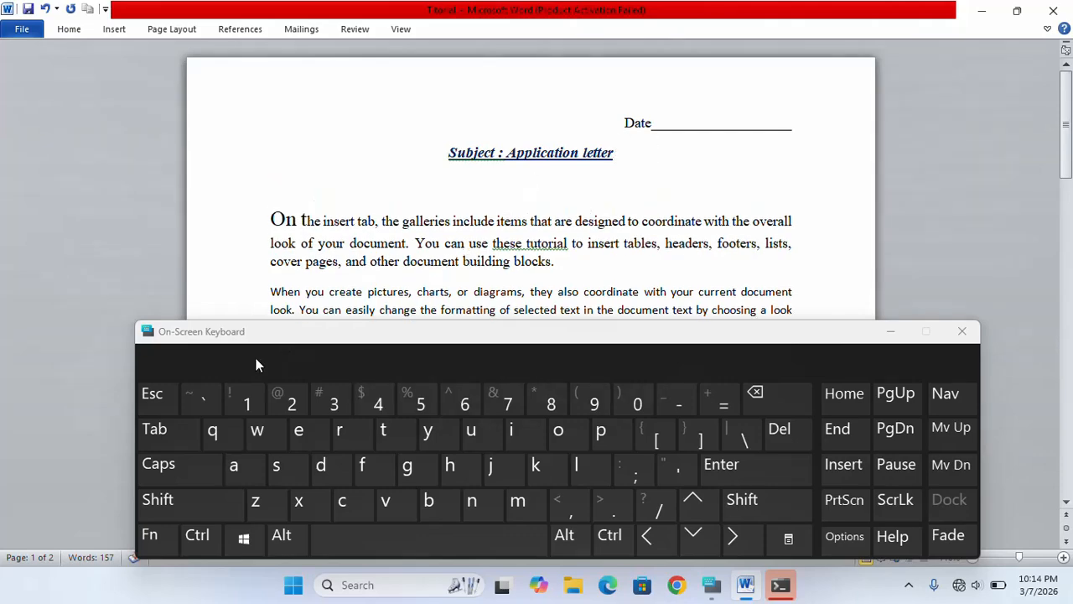
{"action": "left_click", "coordinate": [203, 537]}
{"action": "left_click", "coordinate": [580, 474]}
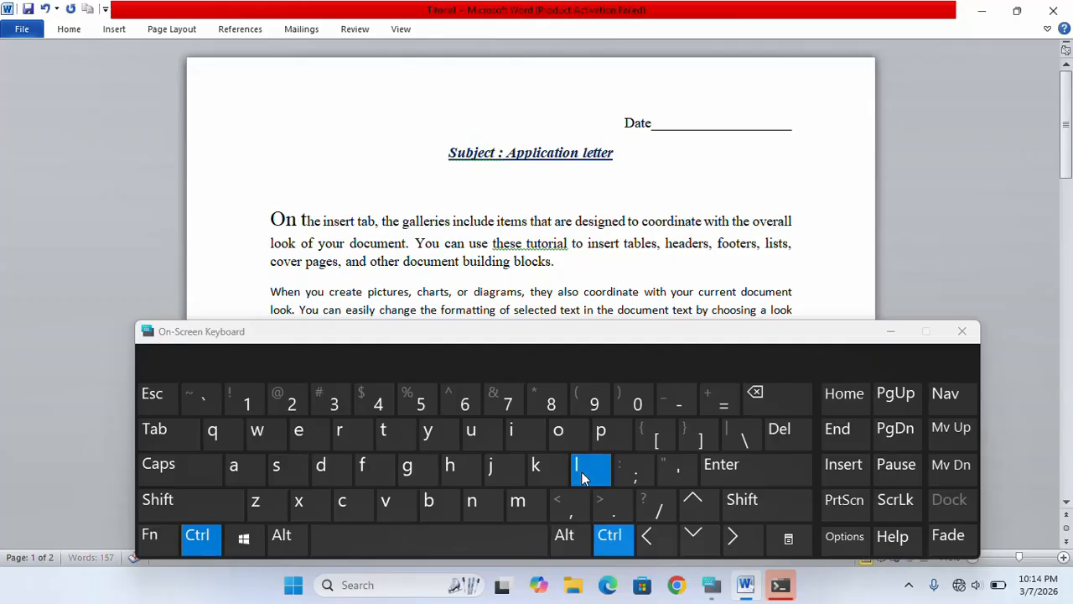